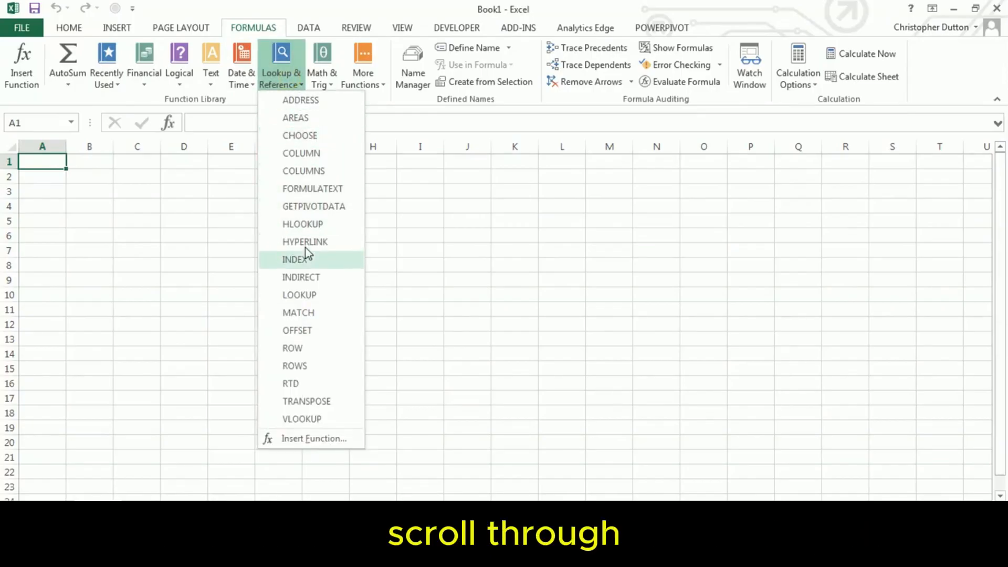
Step: Browse the functions listed in the Lookup & Reference and Math & Trig categories of the function library
mouse_move(310, 297)
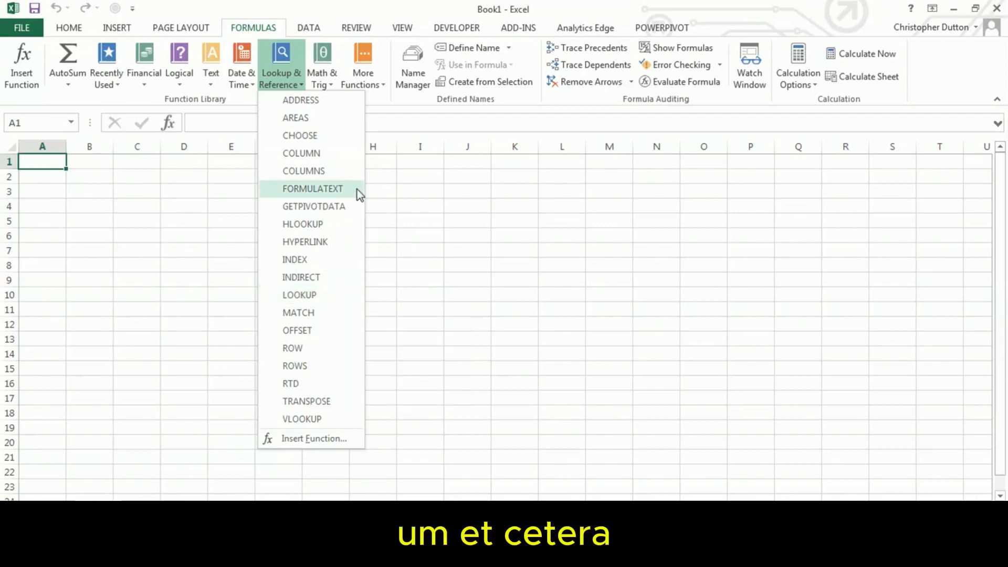
click(320, 72)
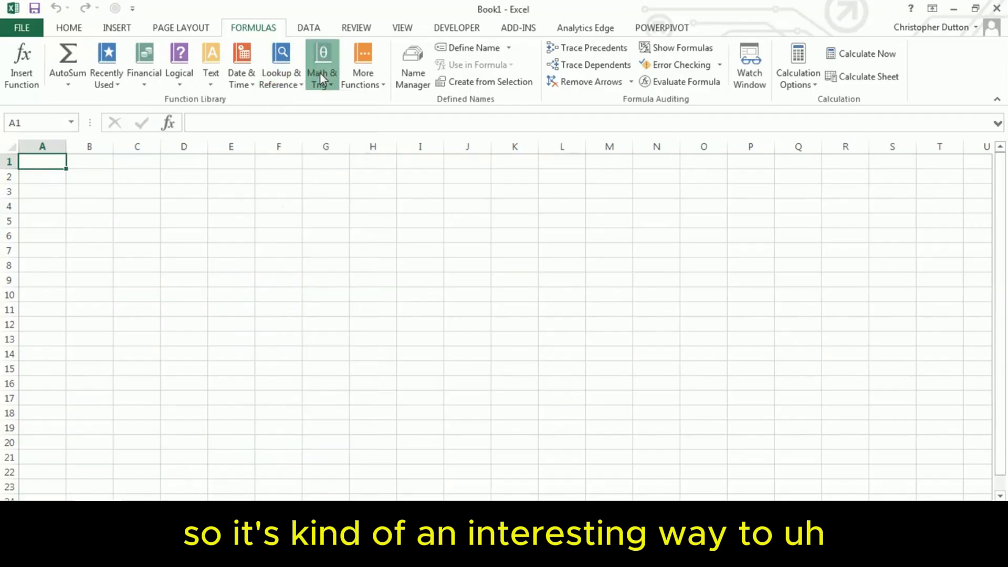
click(320, 73)
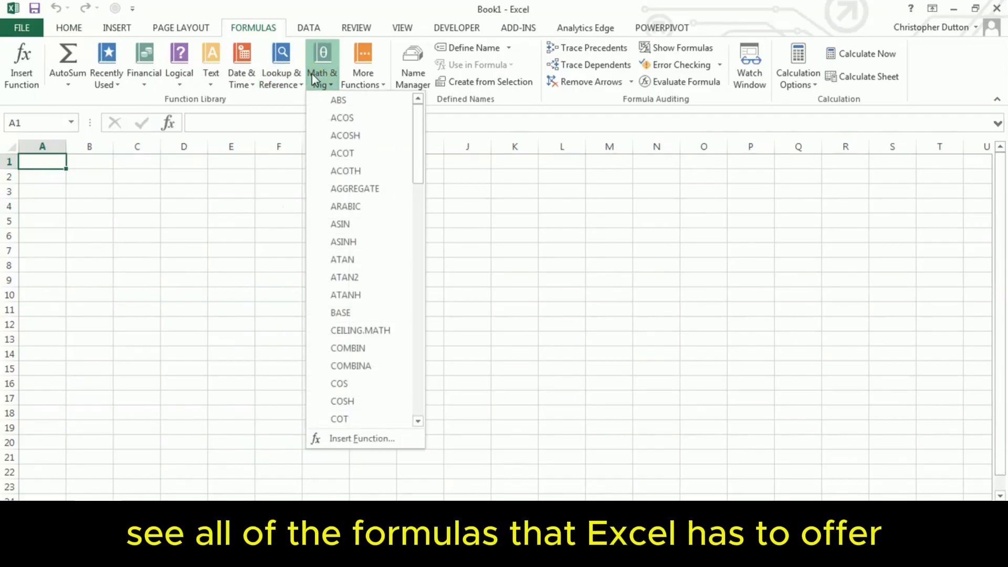
scroll(420, 139, down, 2)
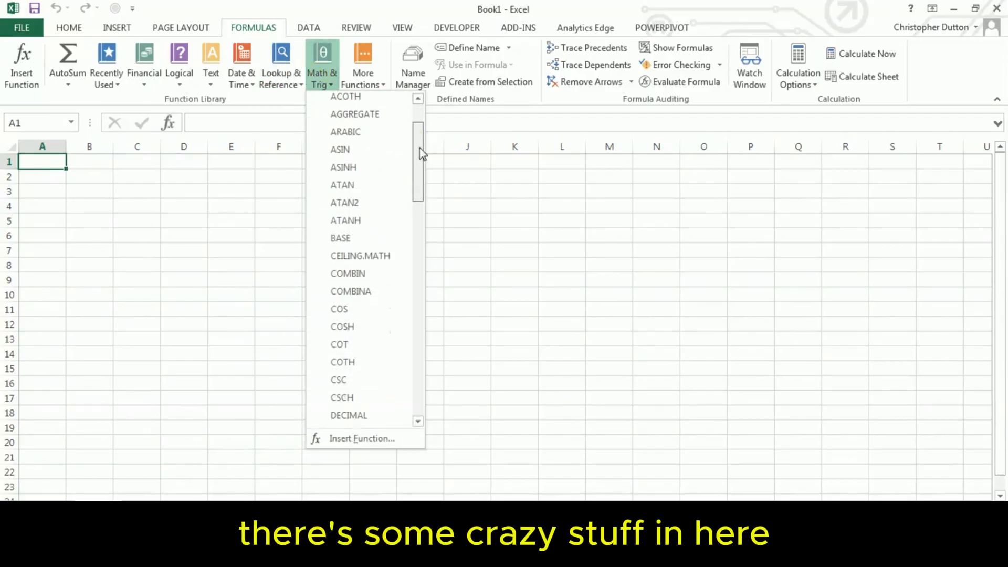
mouse_move(382, 229)
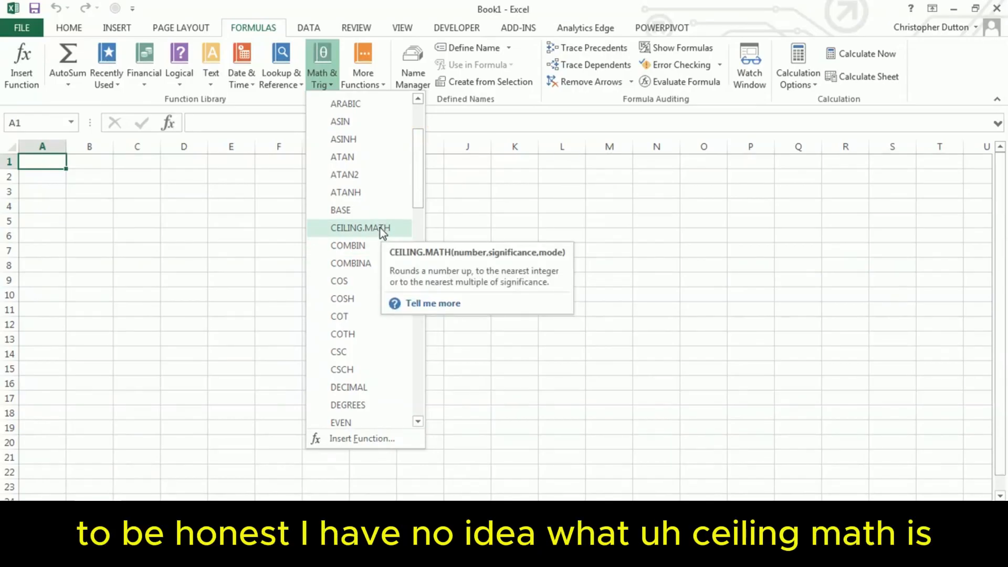
drag(417, 165, 420, 181)
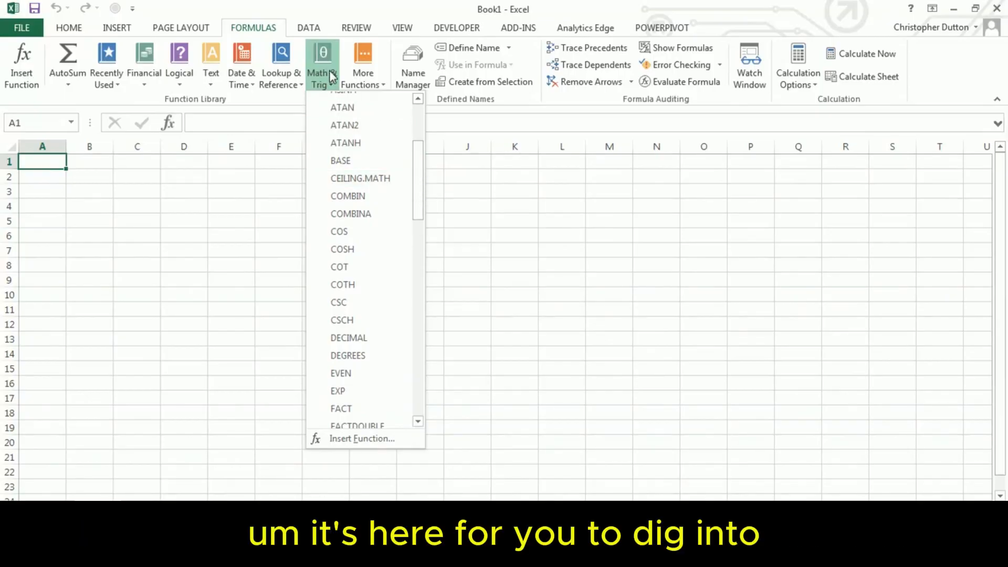
Step: Open the arguments of the MATCH function for cell A1 from the function library and cancel without entering any
click(283, 78)
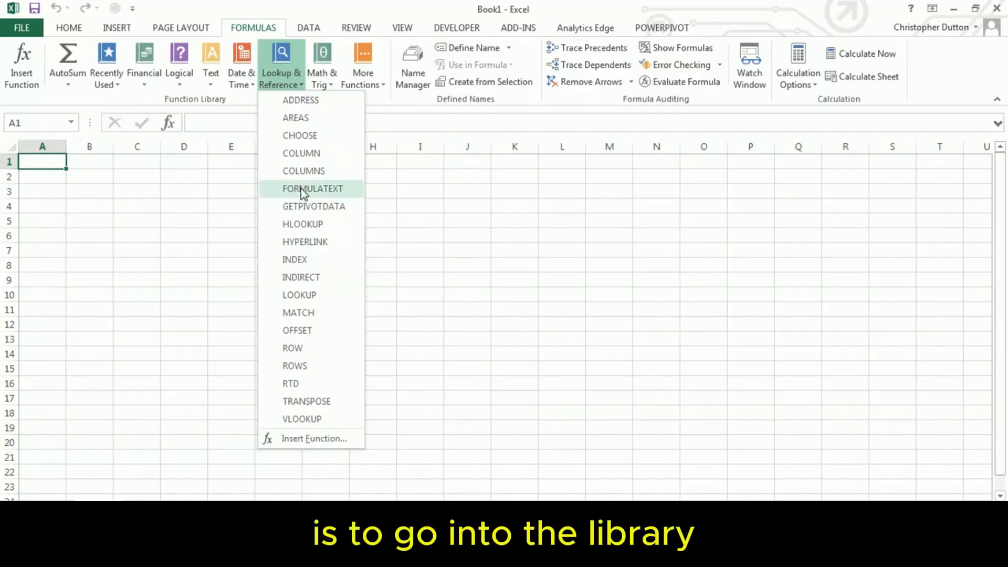
click(304, 314)
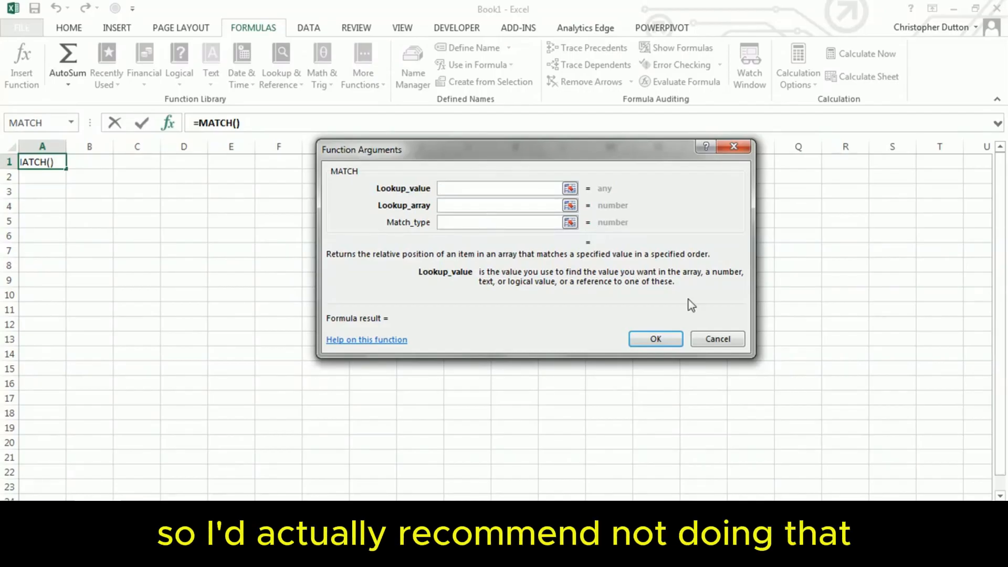
click(717, 340)
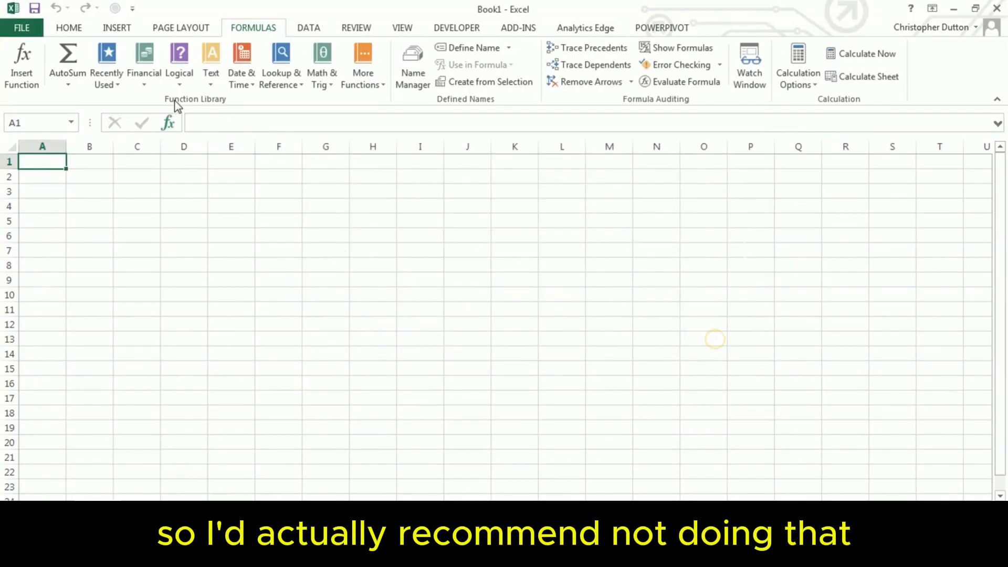
Step: Start writing a MATCH formula by hand in cell A1, using A2 as the lookup value
click(230, 125)
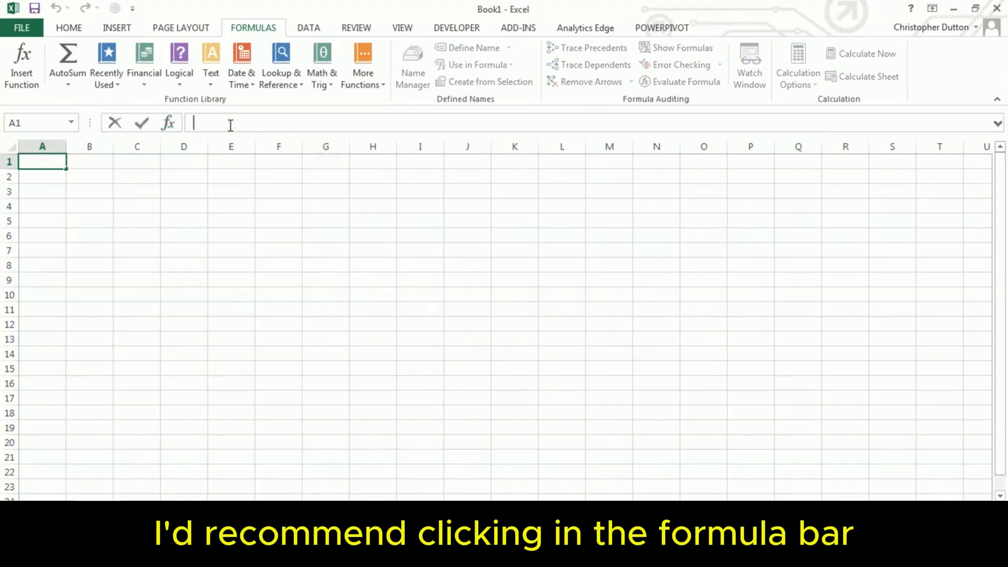
text(=)
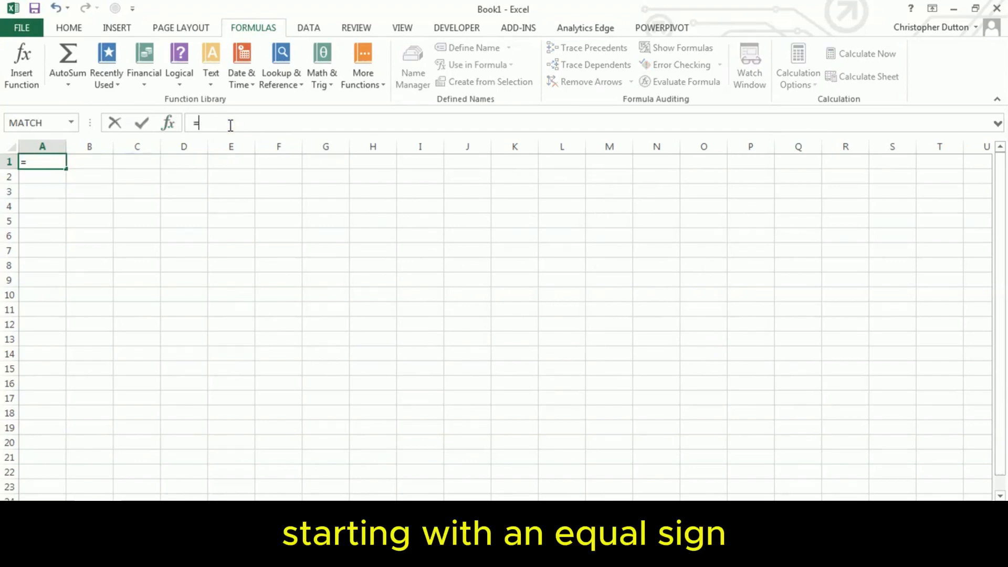
text(MATCH)
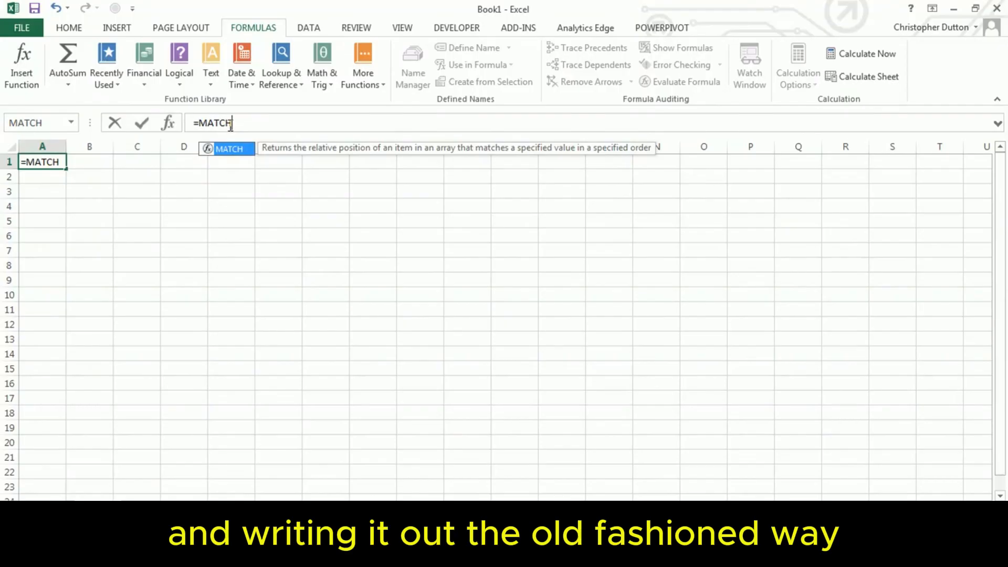
text(()
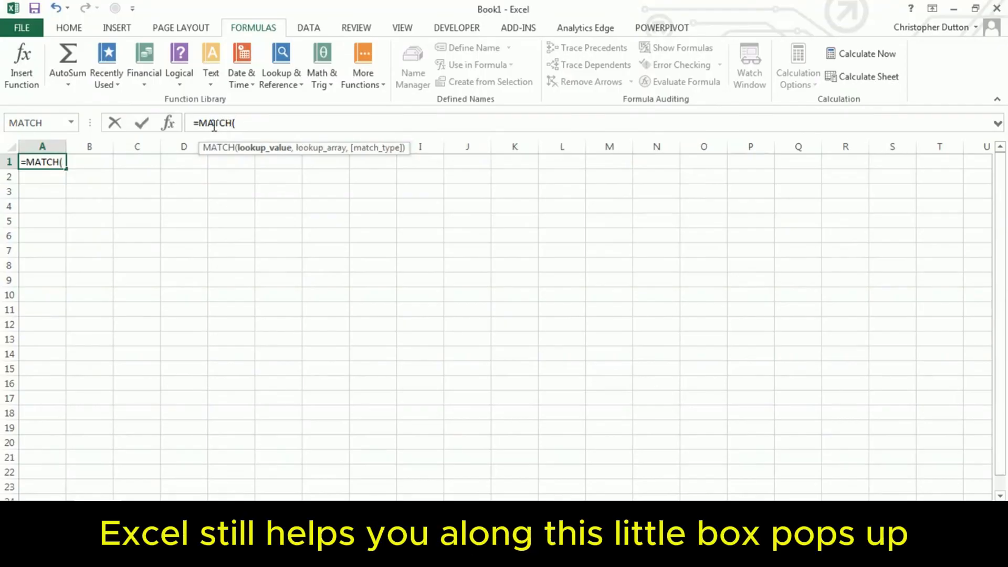
drag(200, 149, 219, 146)
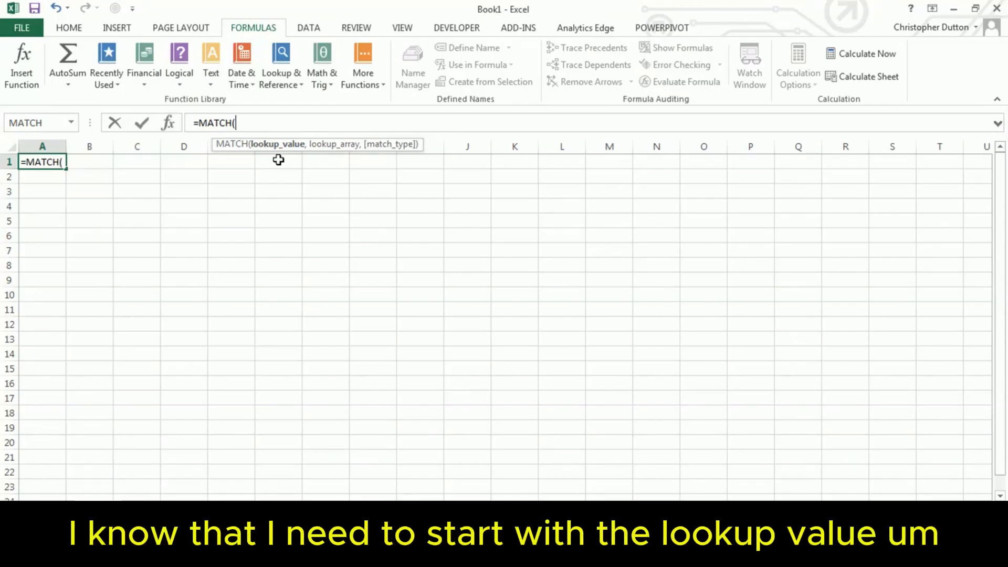
click(52, 178)
text(,)
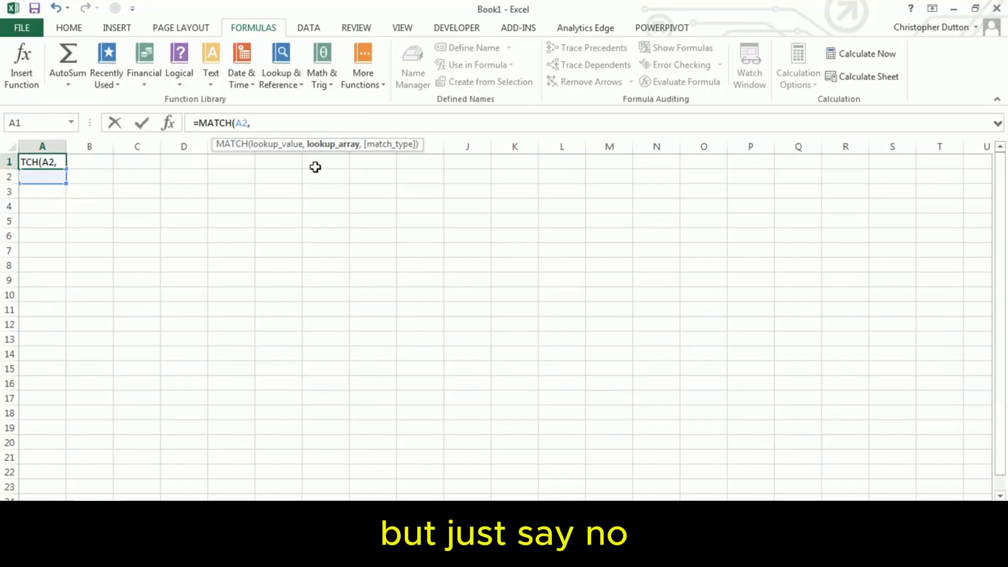
Step: Erase the unfinished MATCH formula from cell A1, leave the cell empty and select C3
key(BackSpace)
key(BackSpace)
key(BackSpace)
key(BackSpace)
key(BackSpace)
key(BackSpace)
key(BackSpace)
key(BackSpace)
key(BackSpace)
key(BackSpace)
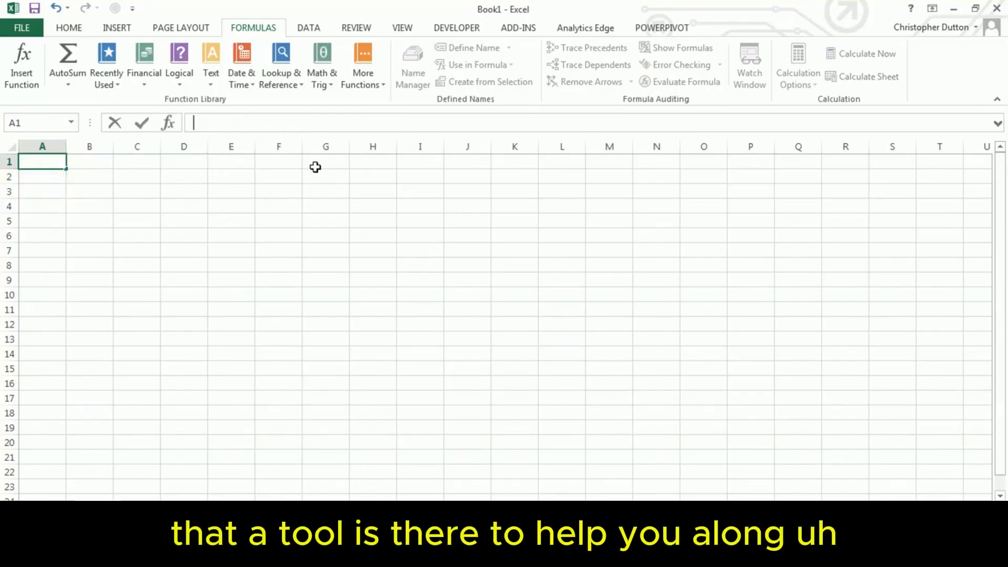
click(147, 191)
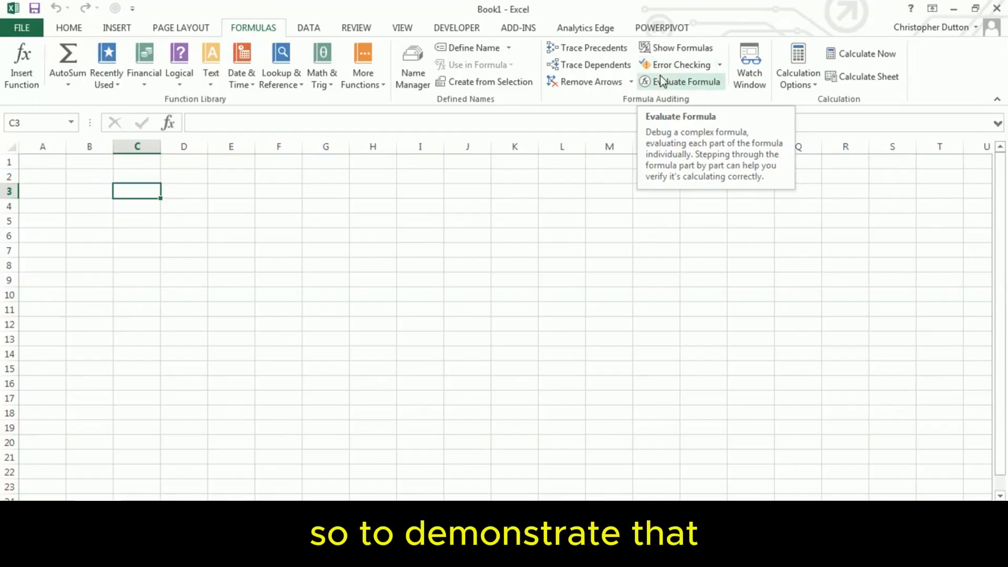
Step: Enter the values 5, 7 and 8 in cells A1, B1 and C1
click(38, 169)
key(Up)
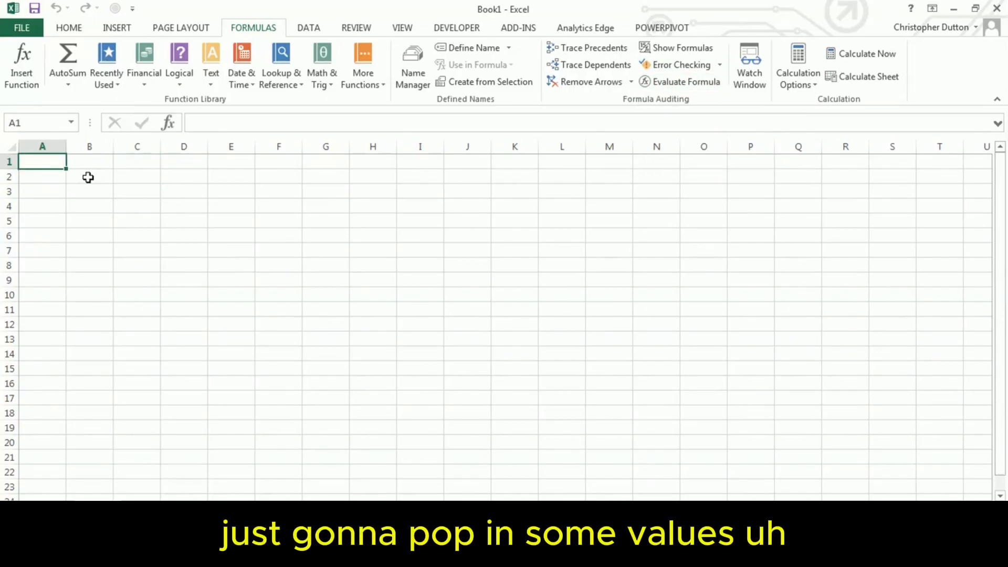
text(5)
key(Tab)
text(7)
key(Tab)
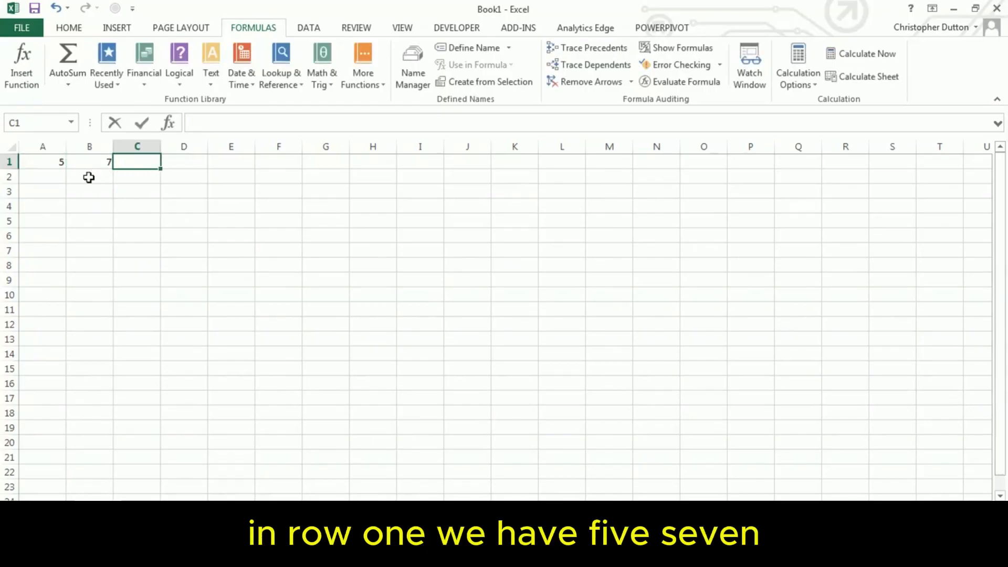
text(8)
key(Return)
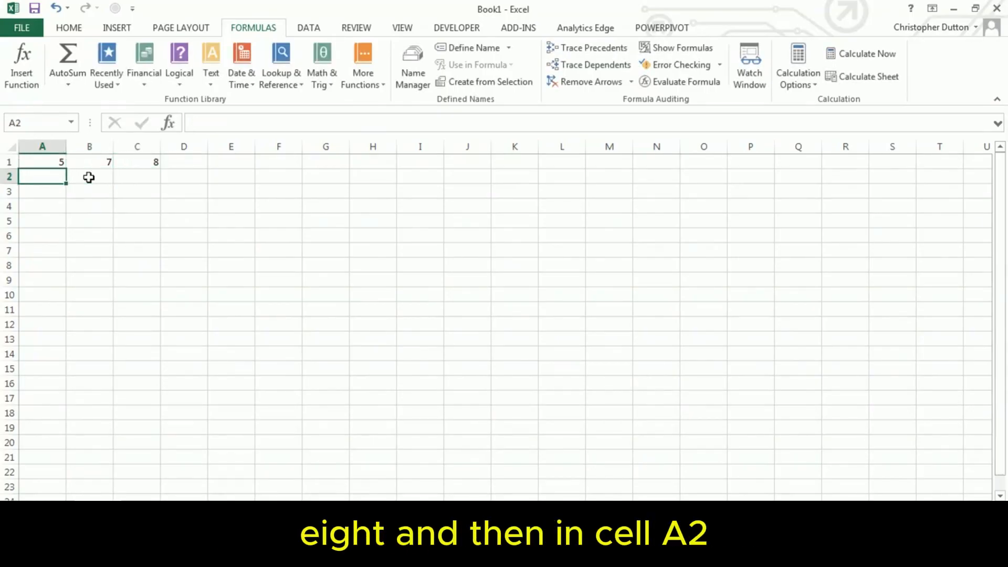
Step: Enter the formula =A1*B1*C1 in cell A2 to multiply the three values, and reselect that cell
text(=)
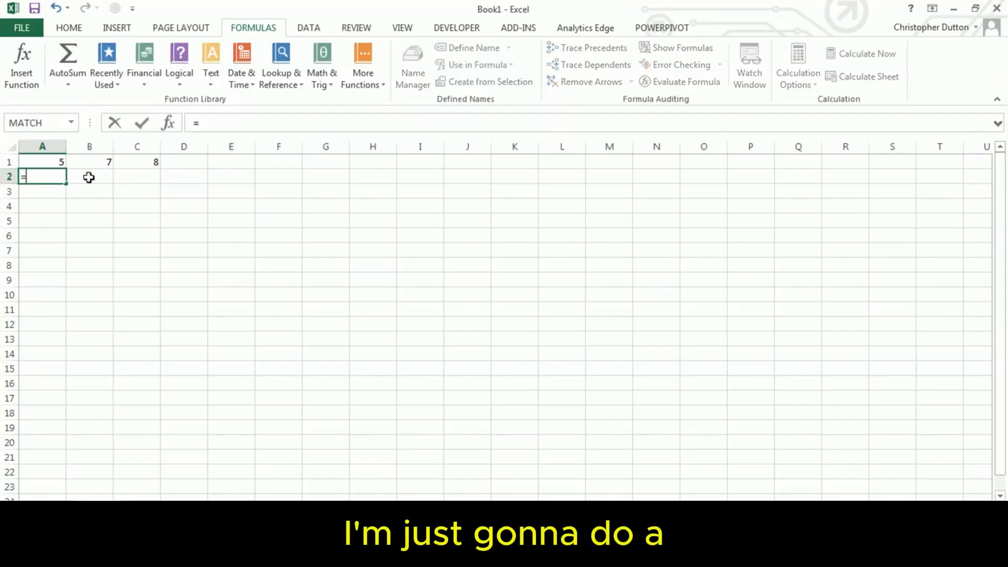
click(37, 164)
text(*)
click(97, 166)
text(*)
click(139, 163)
key(Return)
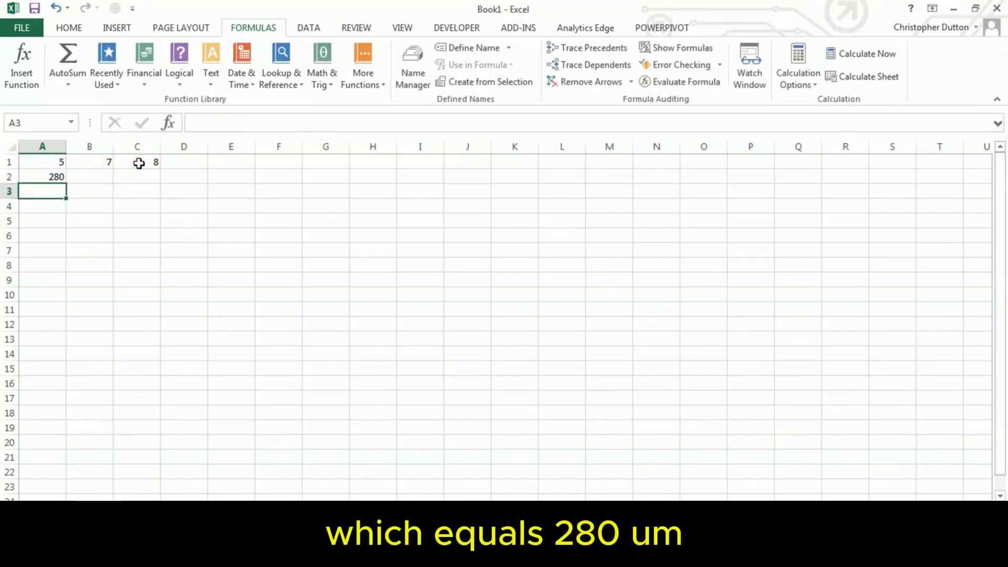
key(Up)
key(Up)
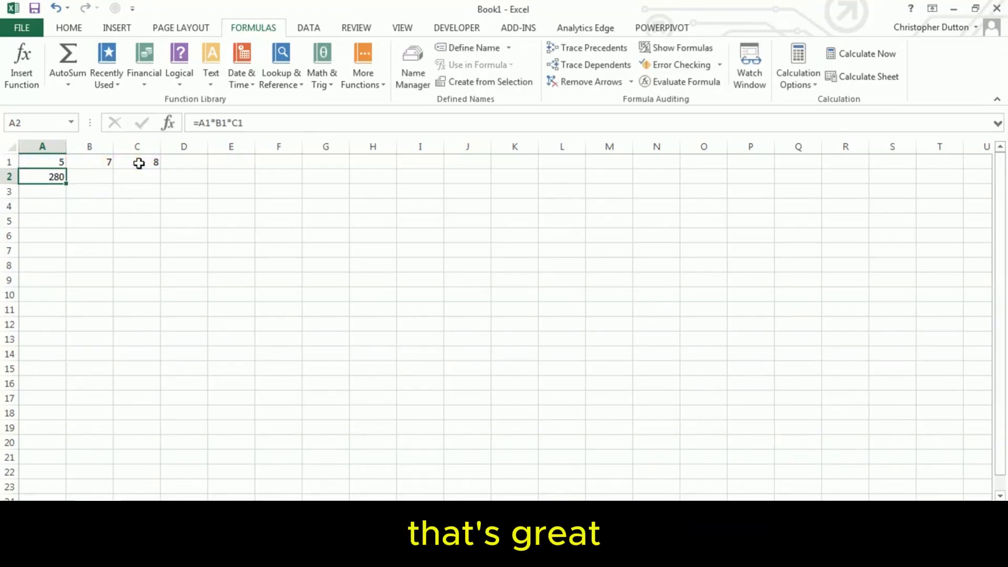
Step: Replace the value in cell C1 with the letter P to provoke a formula error
click(139, 164)
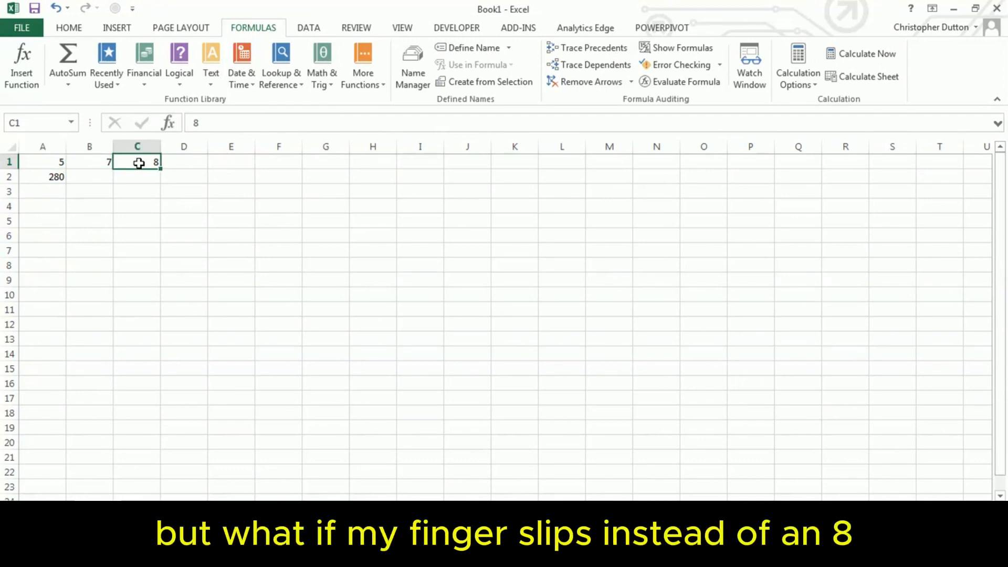
text(P)
key(Return)
Step: Step through the formula in cell A2 with Evaluate Formula, one part at a time to the end, and close the evaluation
key(Left)
key(Left)
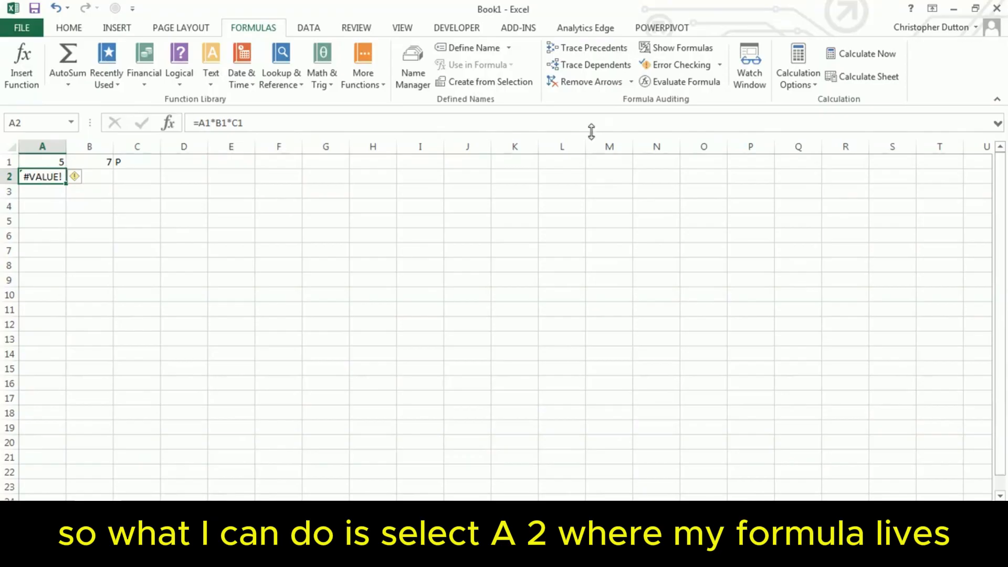
click(698, 83)
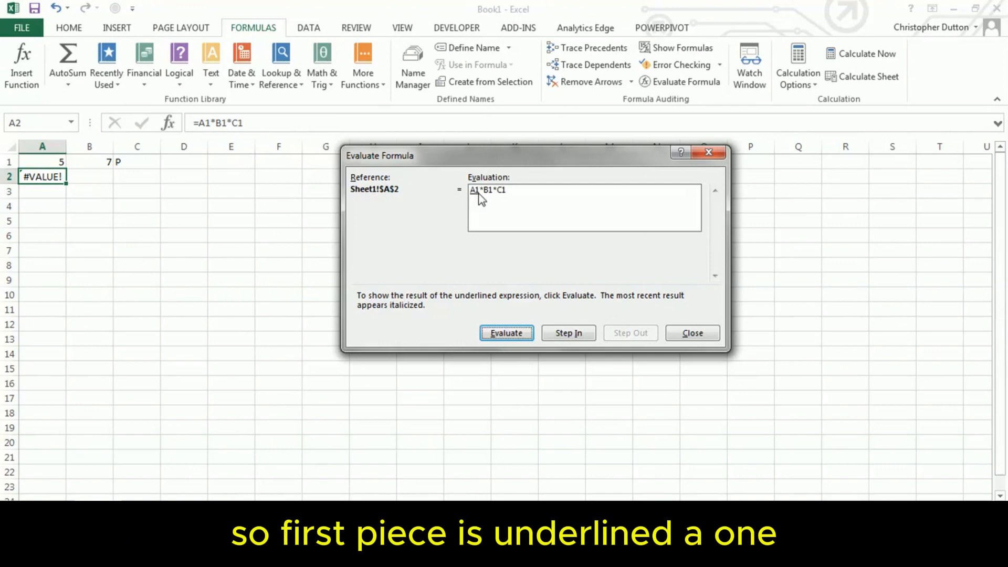
click(508, 336)
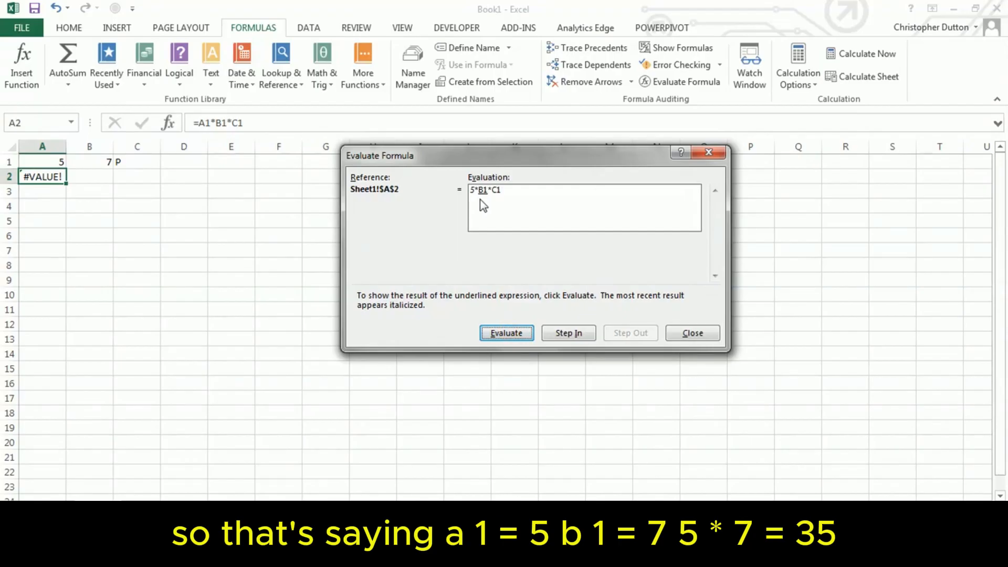
click(502, 334)
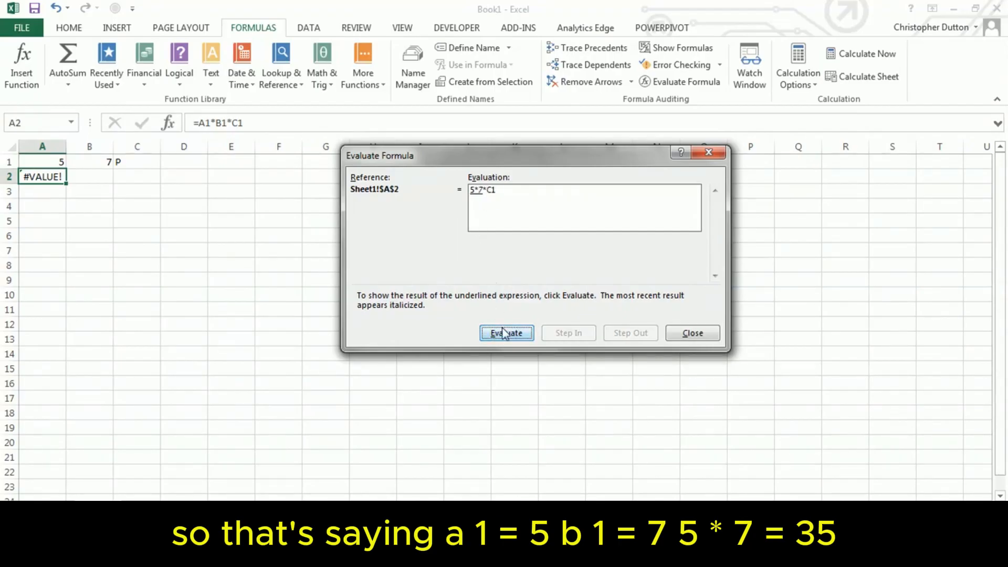
click(501, 331)
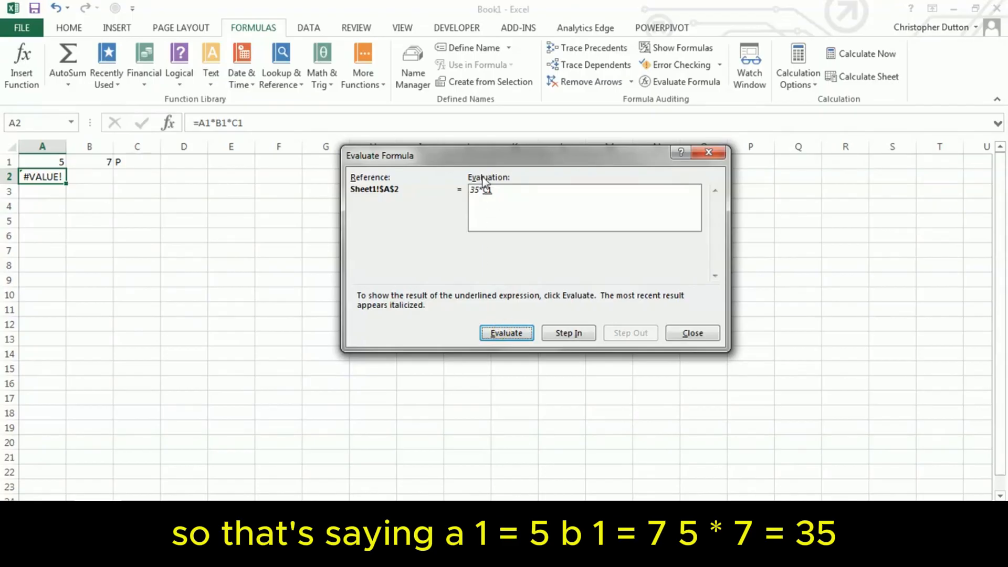
click(505, 334)
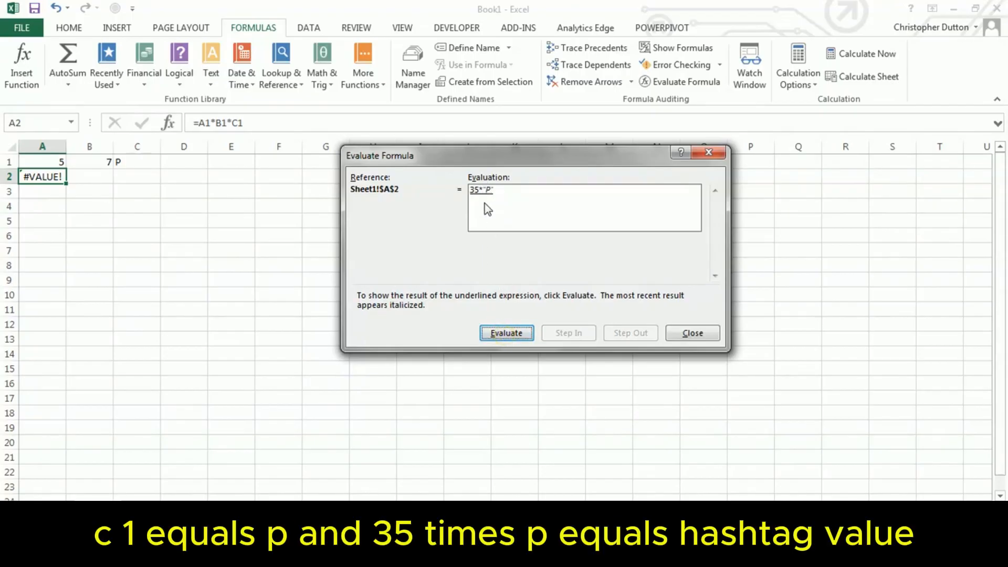
click(501, 331)
click(708, 334)
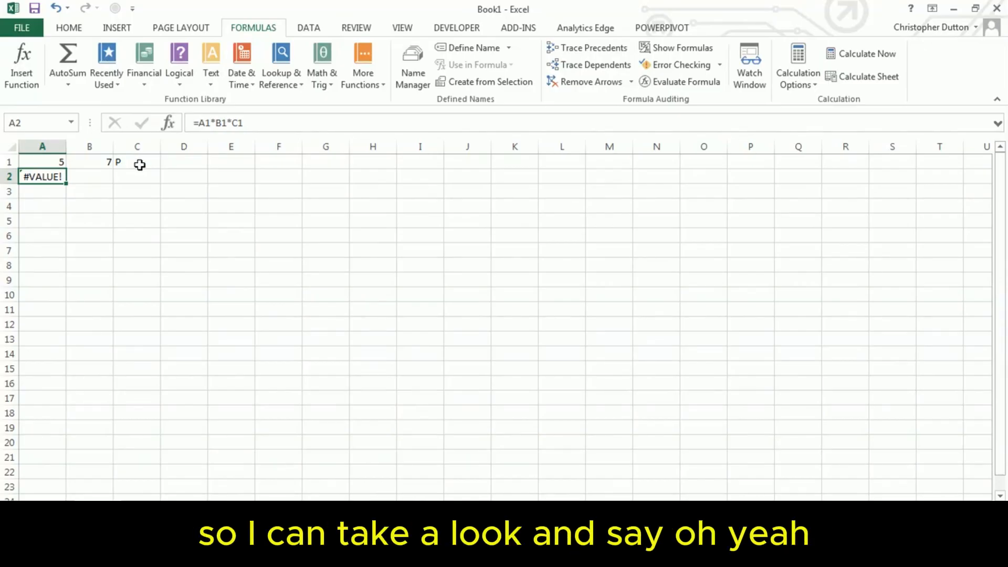
Step: Set cell C1 to 8 to correct the invalid entry in the multiplication
click(142, 163)
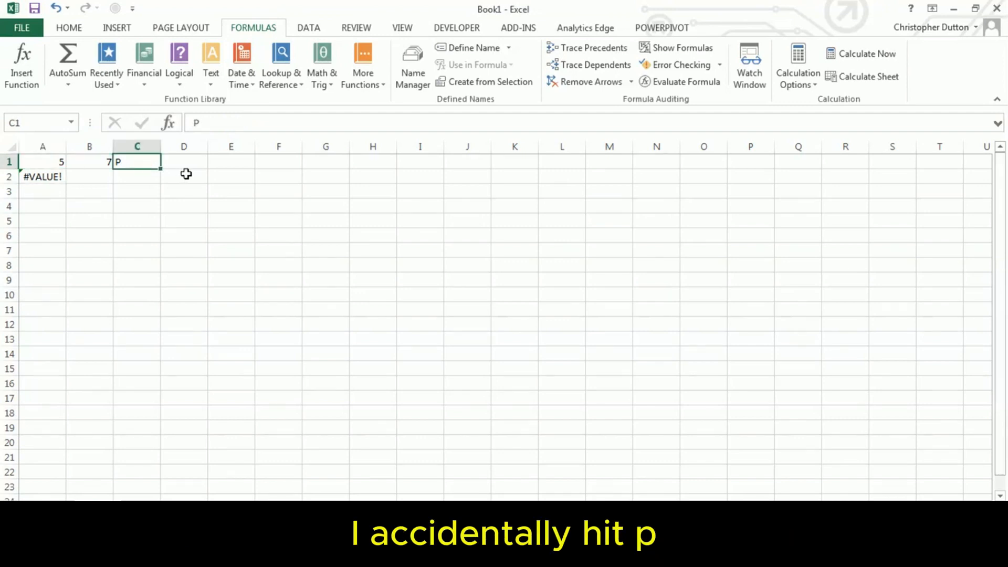
text(8)
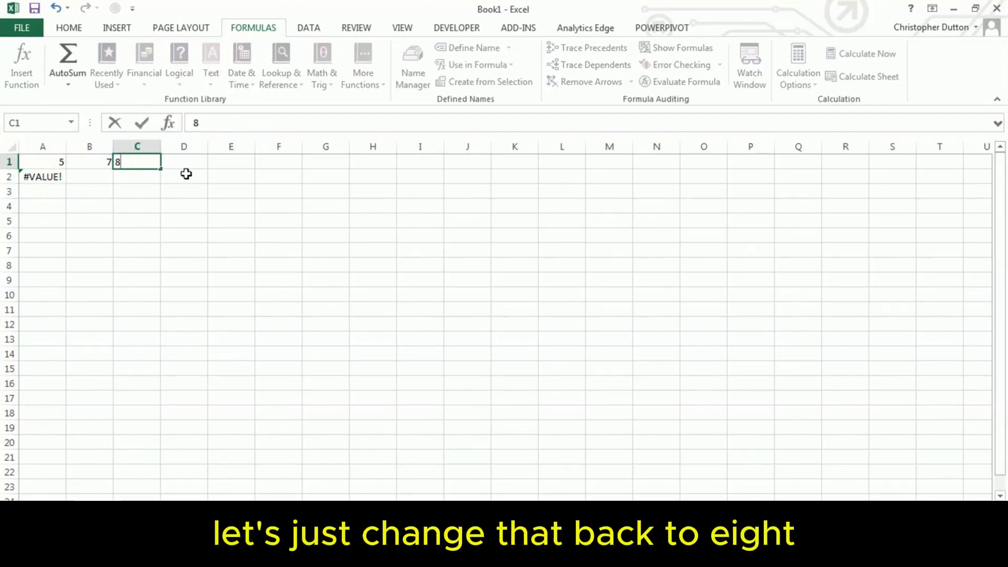
key(Return)
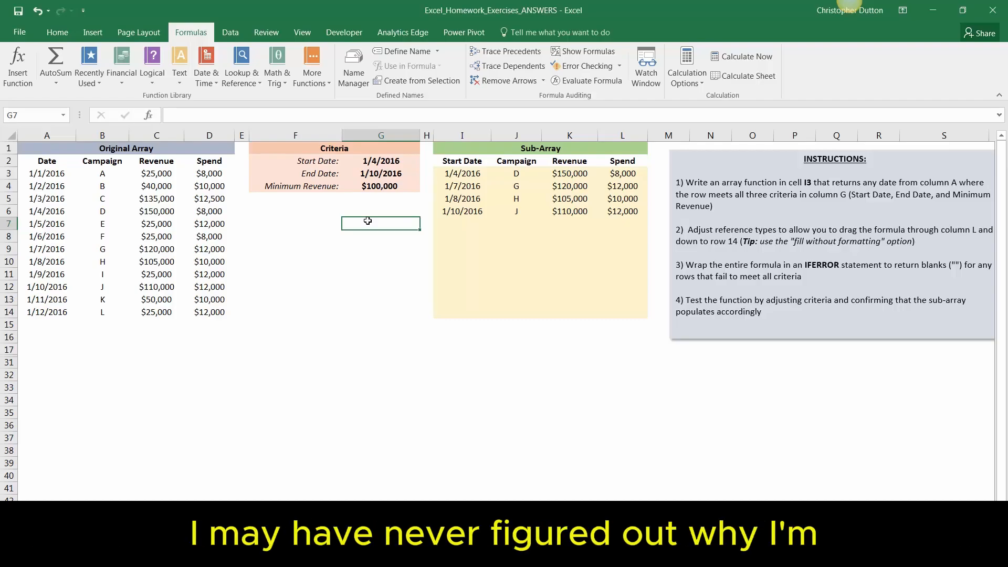
Step: Step through the array formula in cell I3 with Evaluate Formula to its final result, close the evaluation and select empty cell G7
click(472, 173)
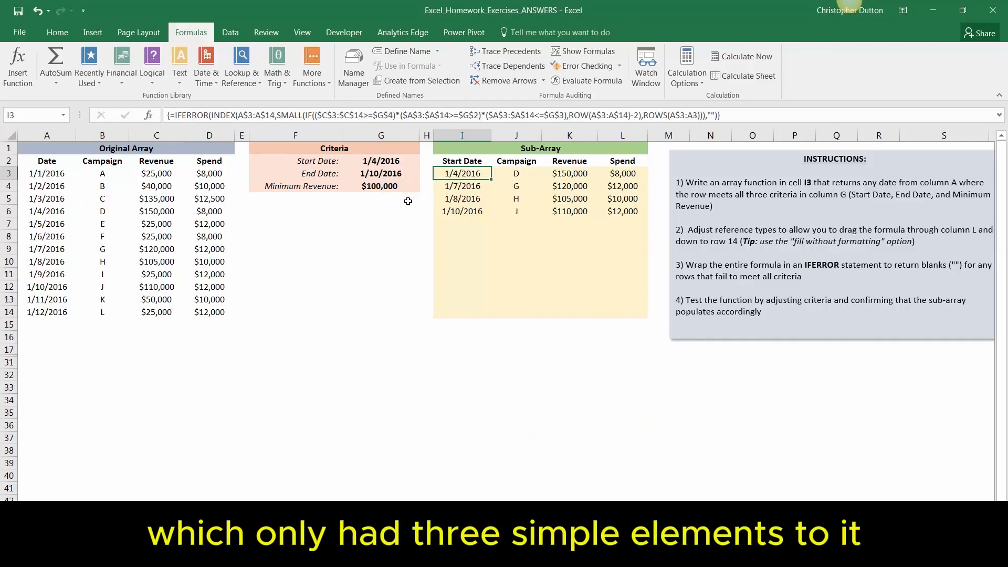
click(586, 80)
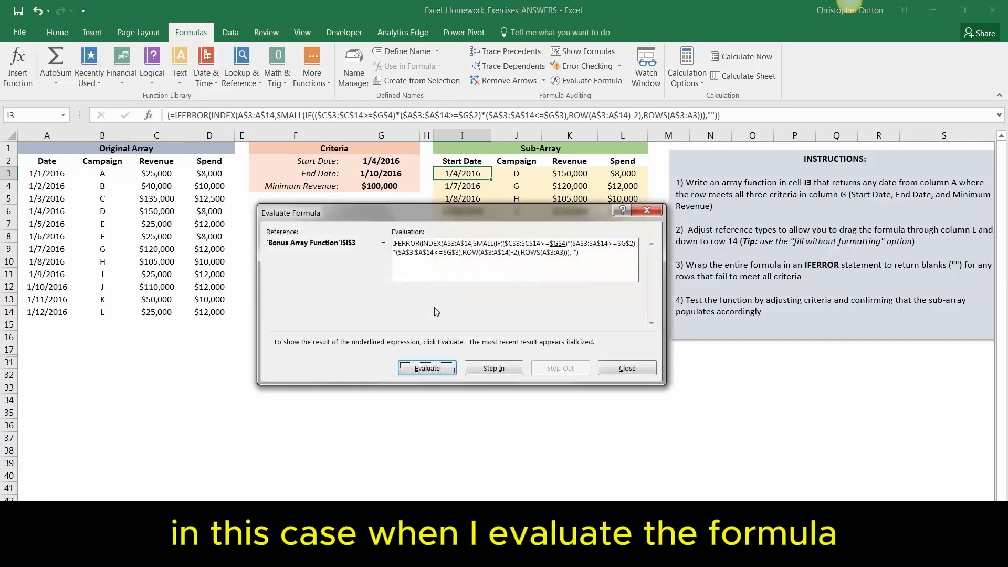
click(426, 368)
click(426, 368)
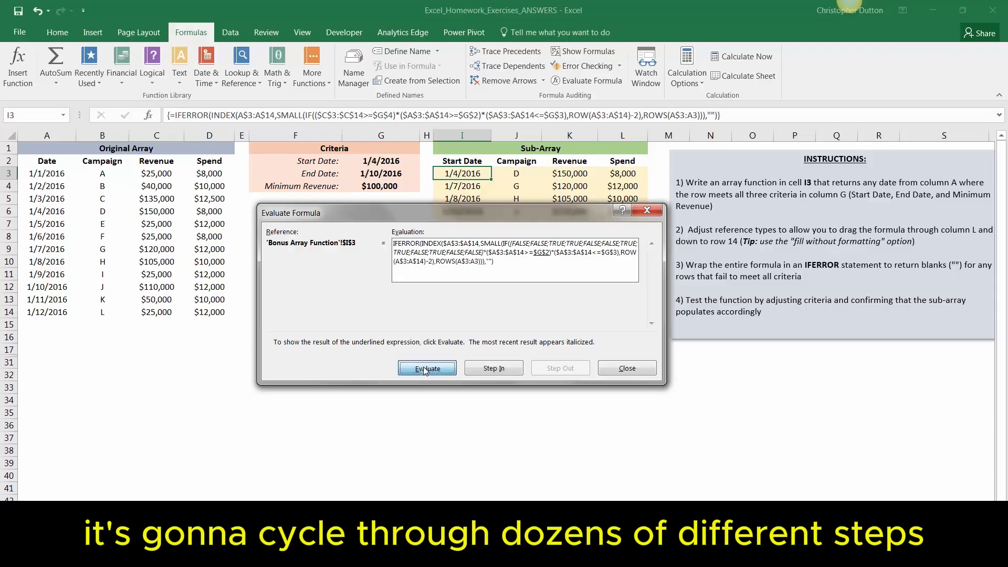
click(426, 367)
click(426, 368)
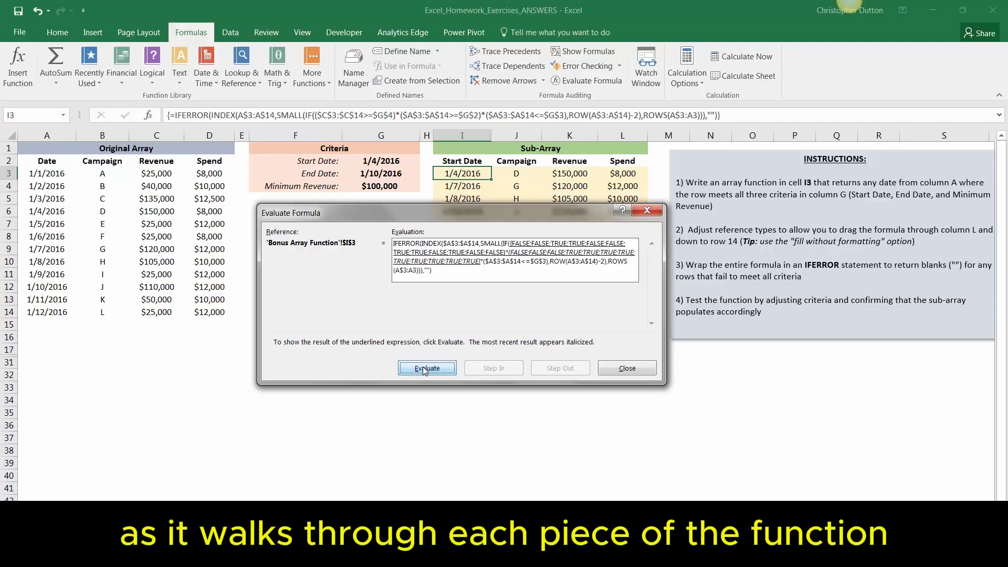
click(426, 368)
click(426, 368)
click(426, 368)
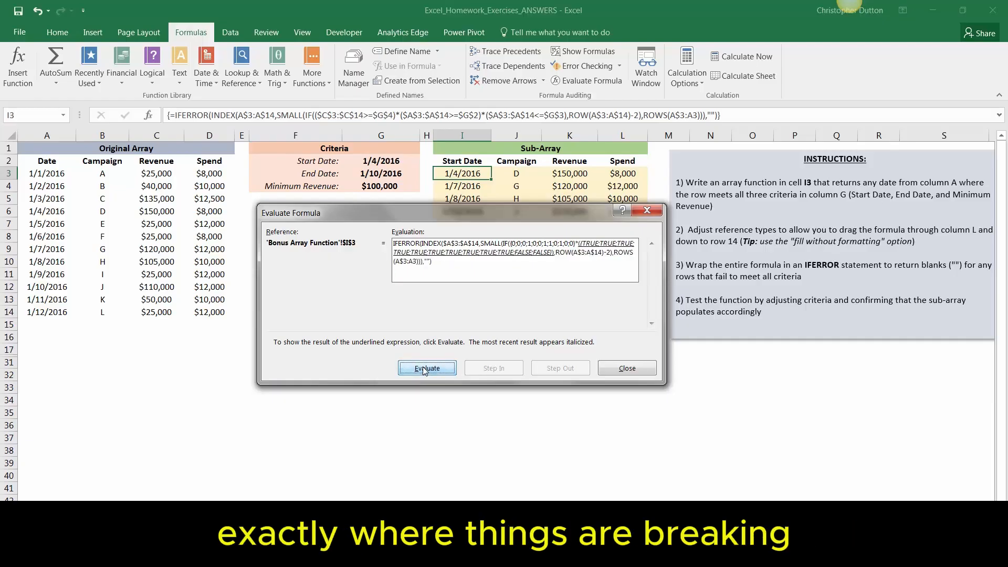
click(426, 368)
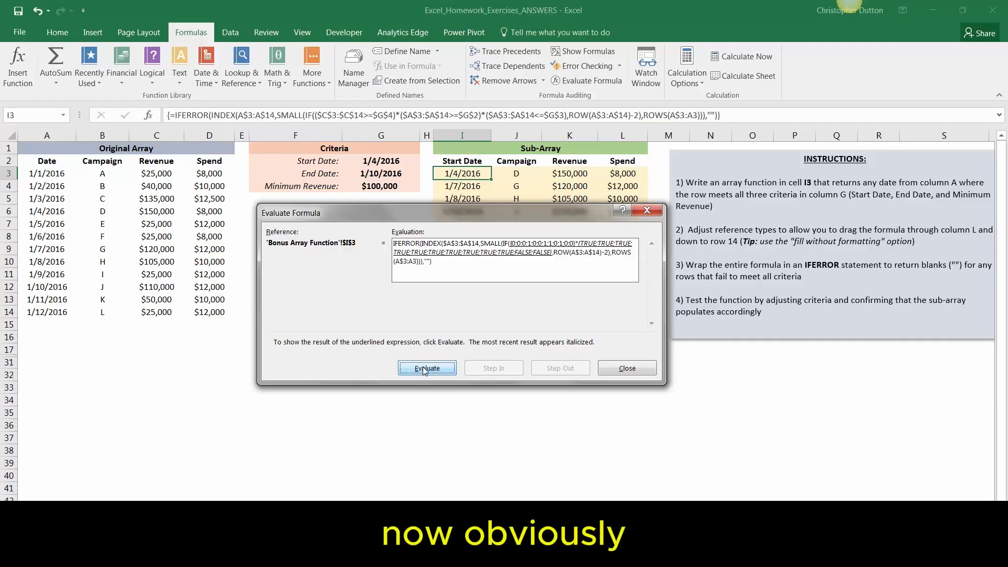
click(426, 368)
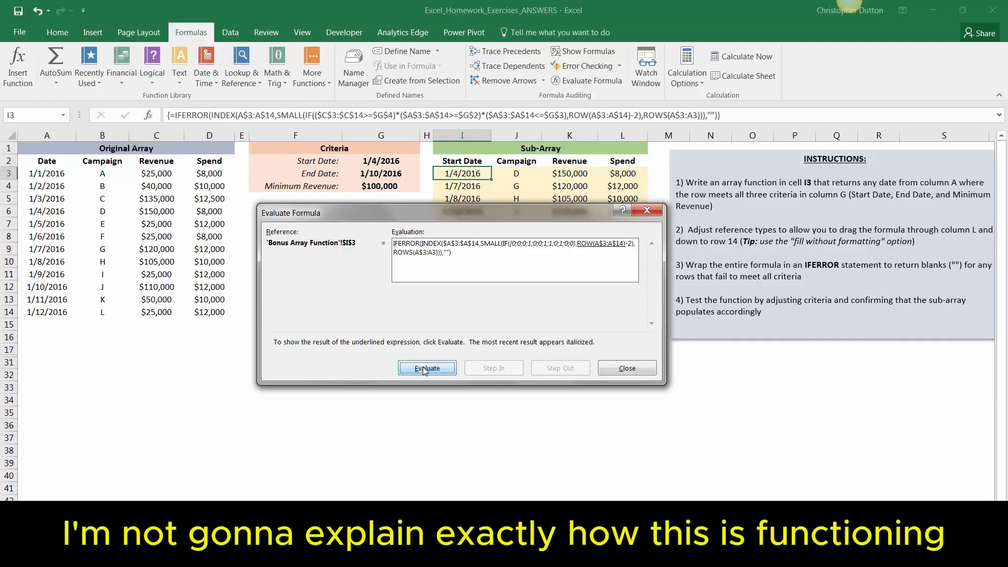
click(427, 371)
click(428, 371)
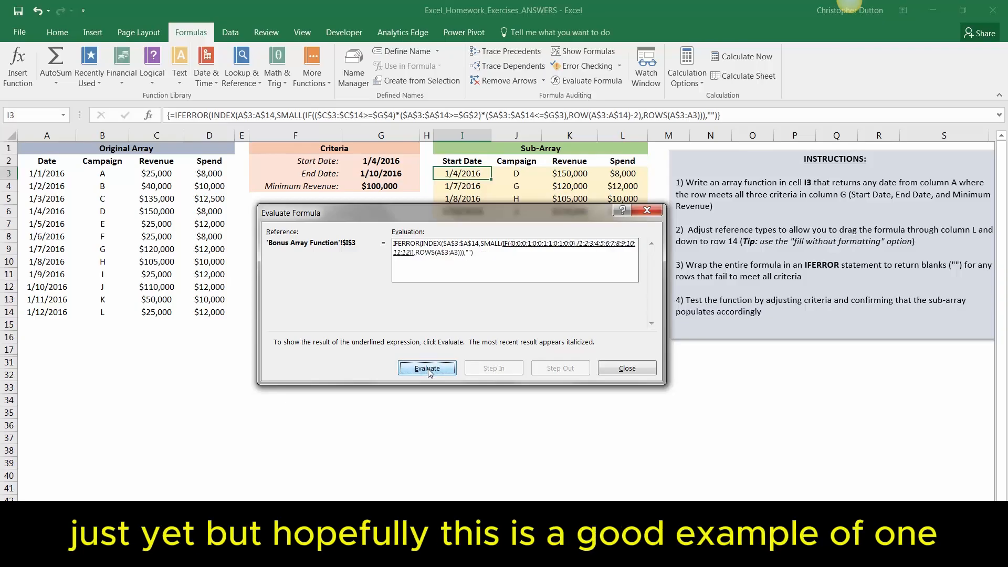
click(428, 371)
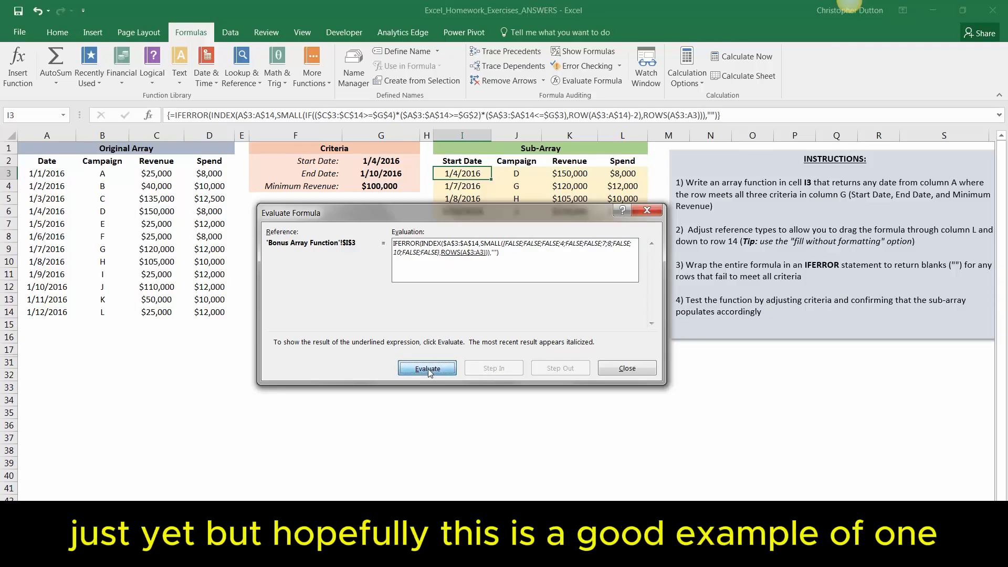
click(428, 370)
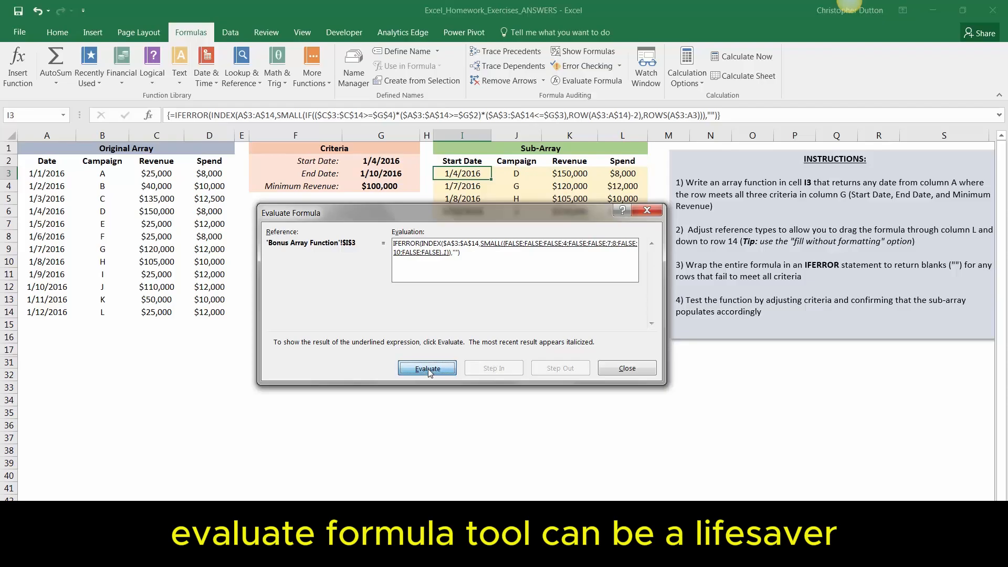
click(428, 370)
click(428, 370)
click(428, 370)
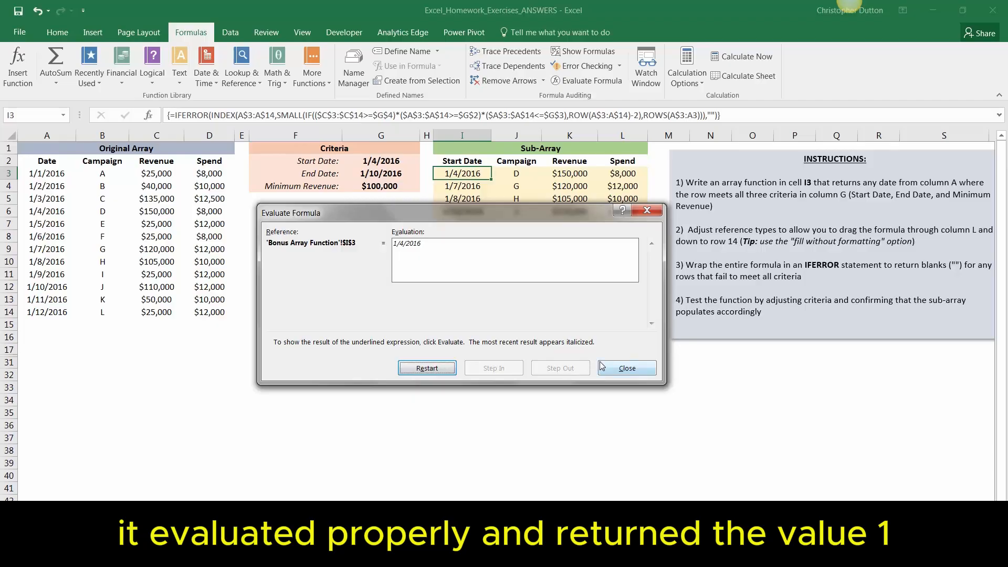
click(613, 370)
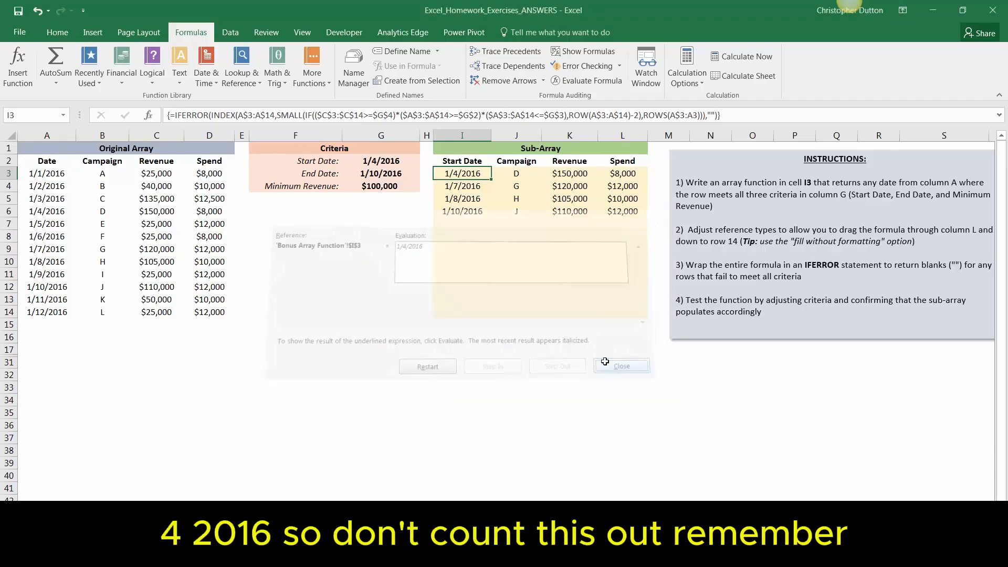
click(386, 221)
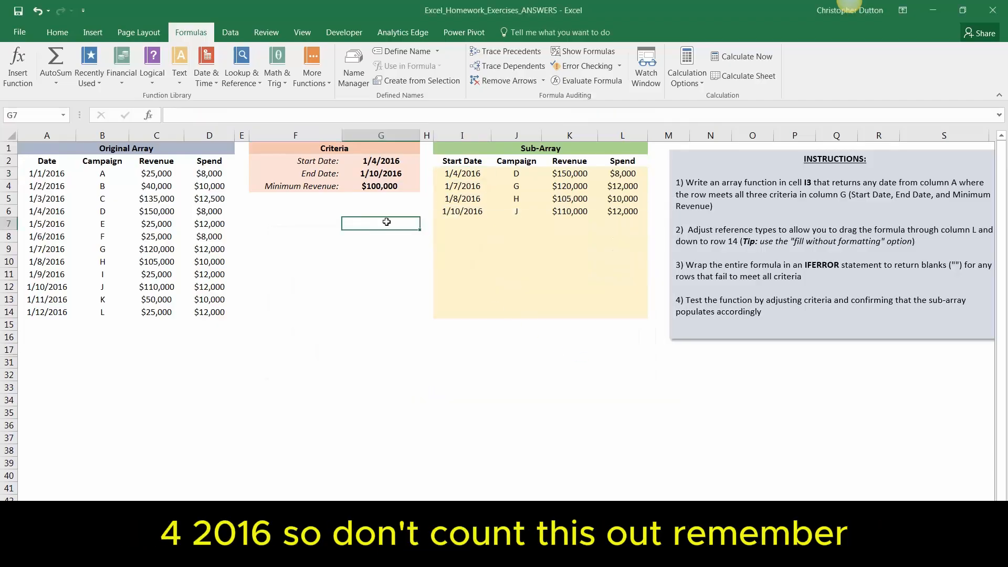
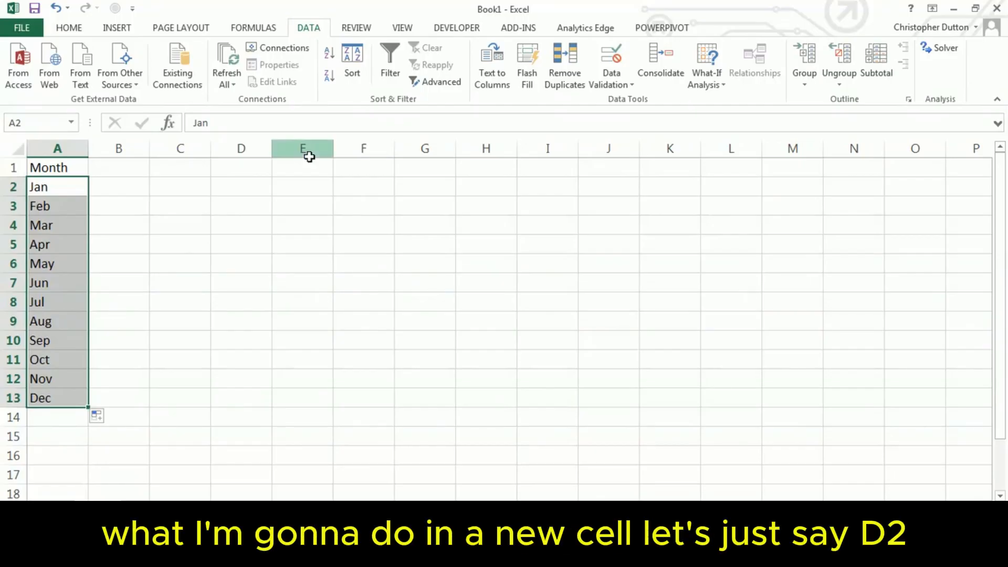
Step: Set a data validation rule on cell D2 that allows only whole numbers between 0 and 10
click(243, 190)
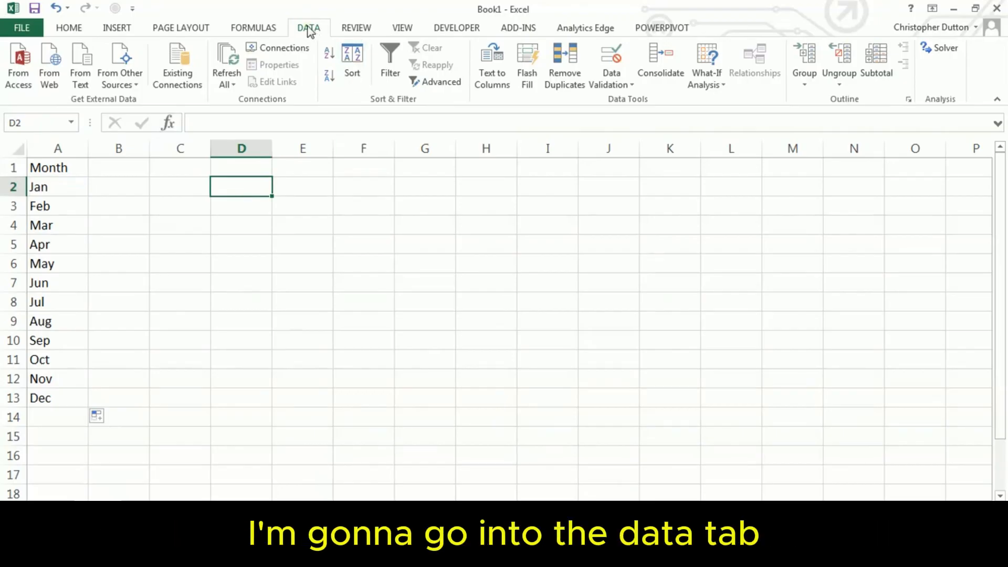
click(613, 87)
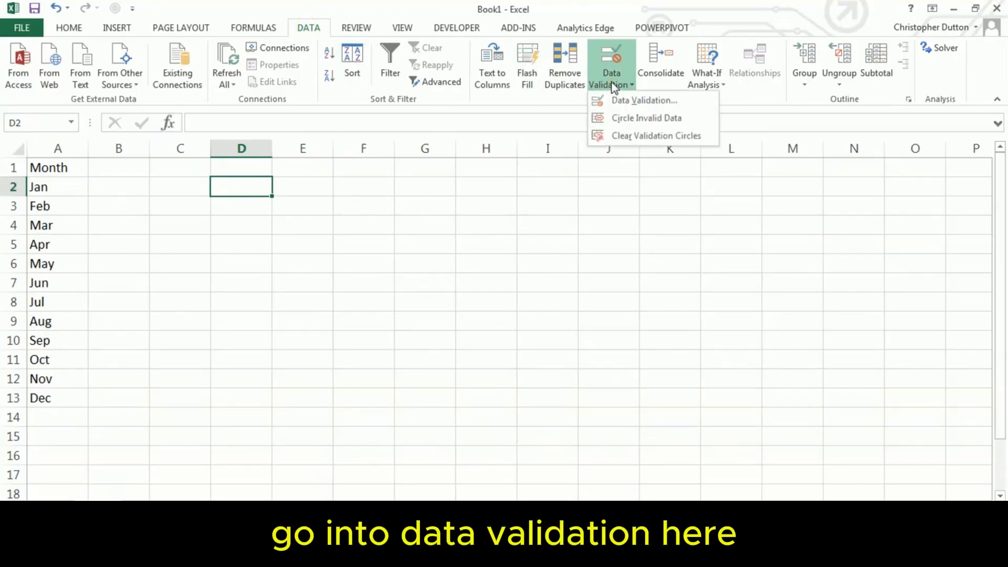
click(649, 101)
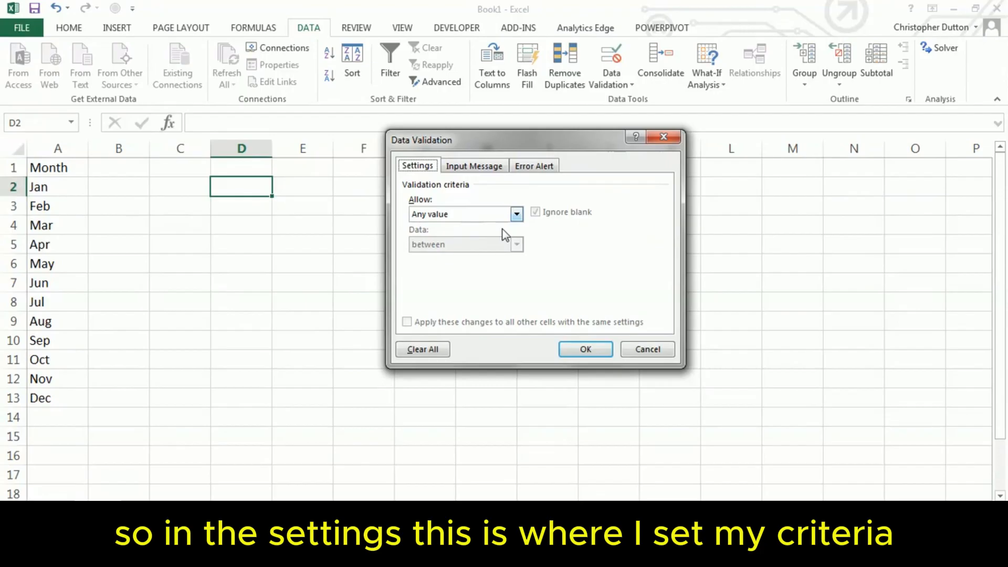
click(515, 213)
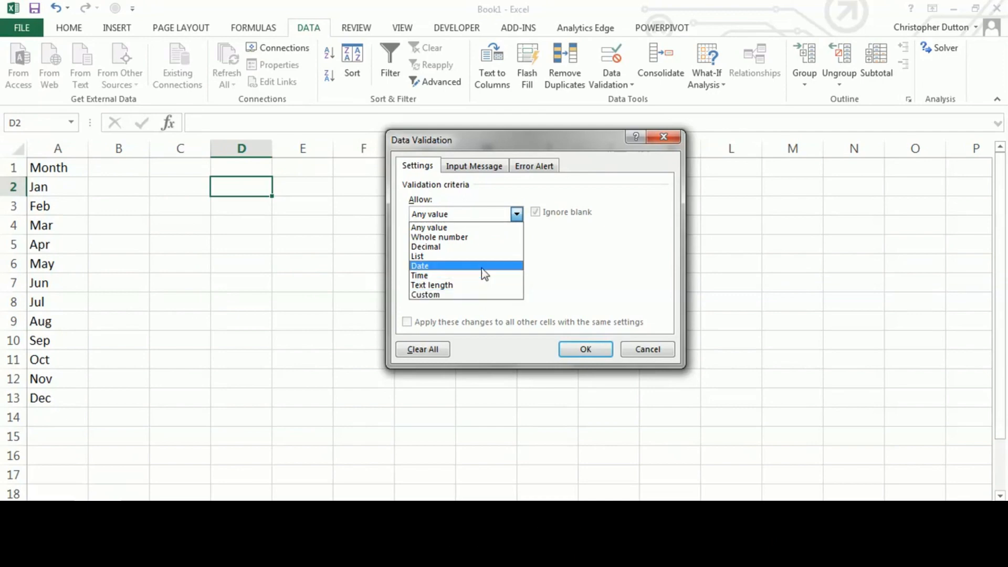
click(456, 237)
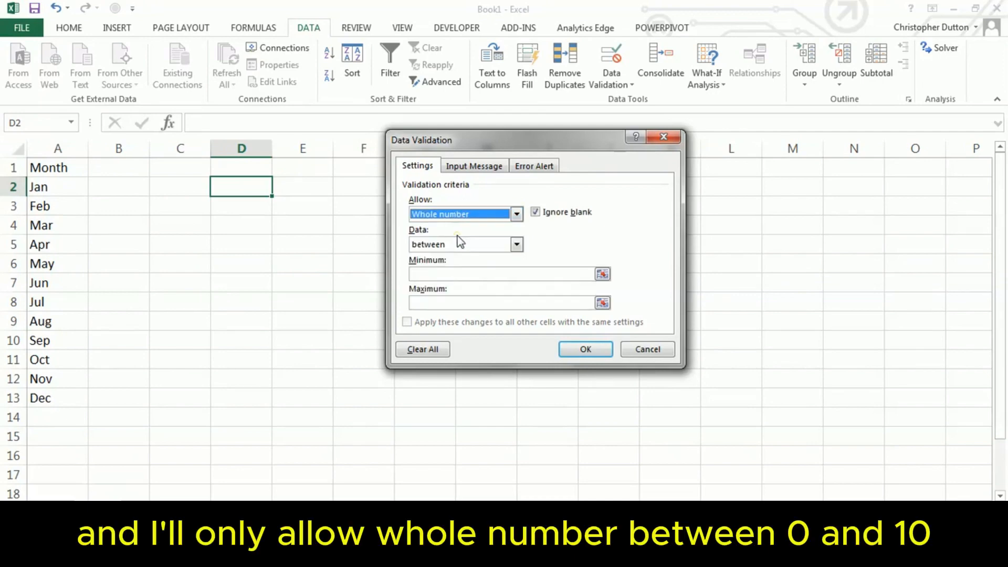
click(442, 273)
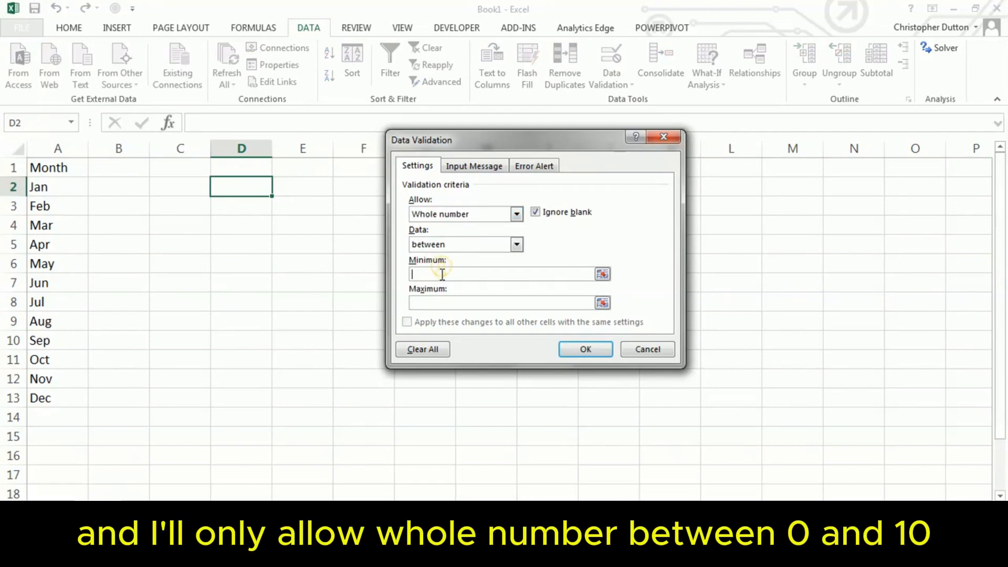
text(0)
click(445, 304)
text(10)
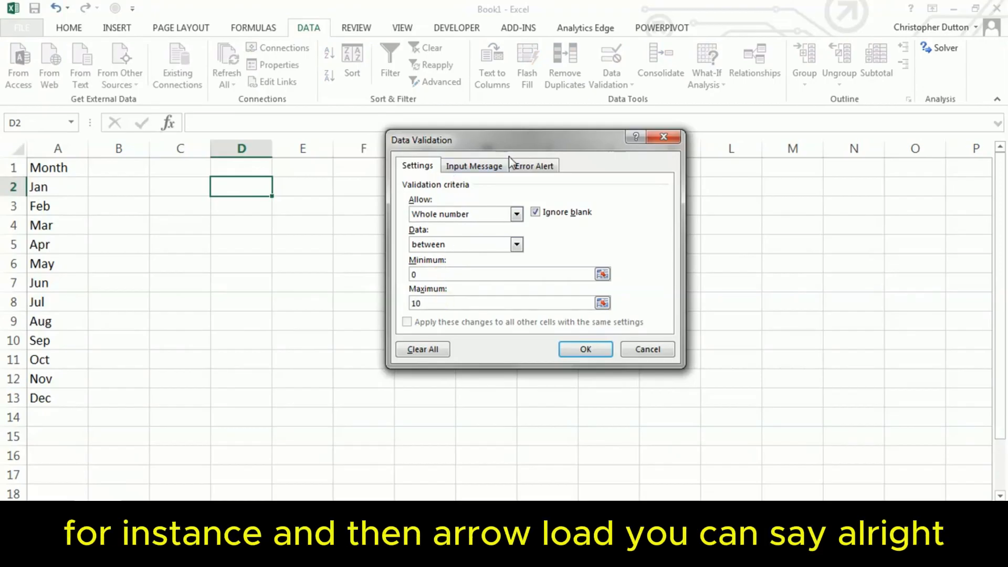
Step: Add the error alert message "Cut it out!" to the validation of cell D2 and apply the settings
click(535, 166)
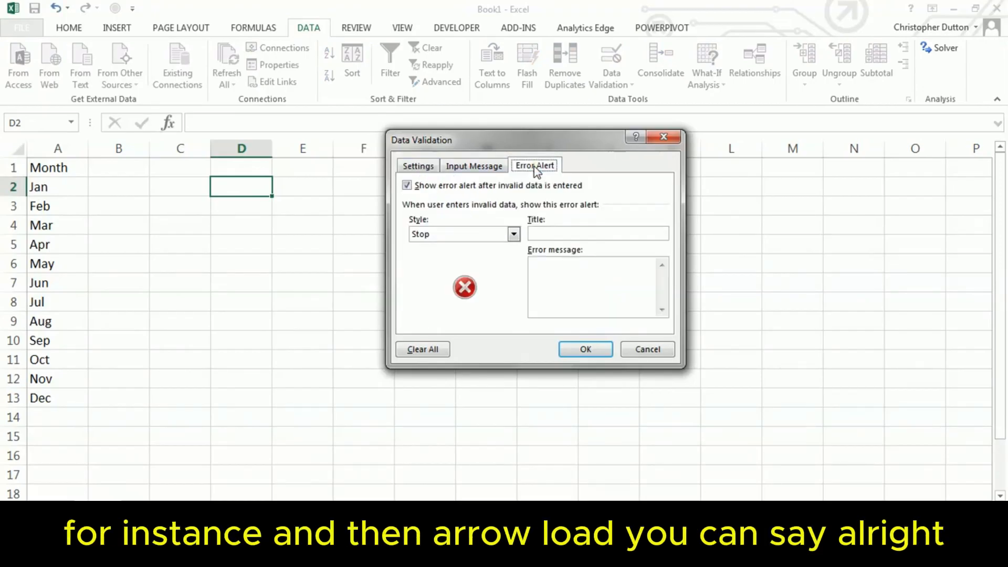
click(566, 262)
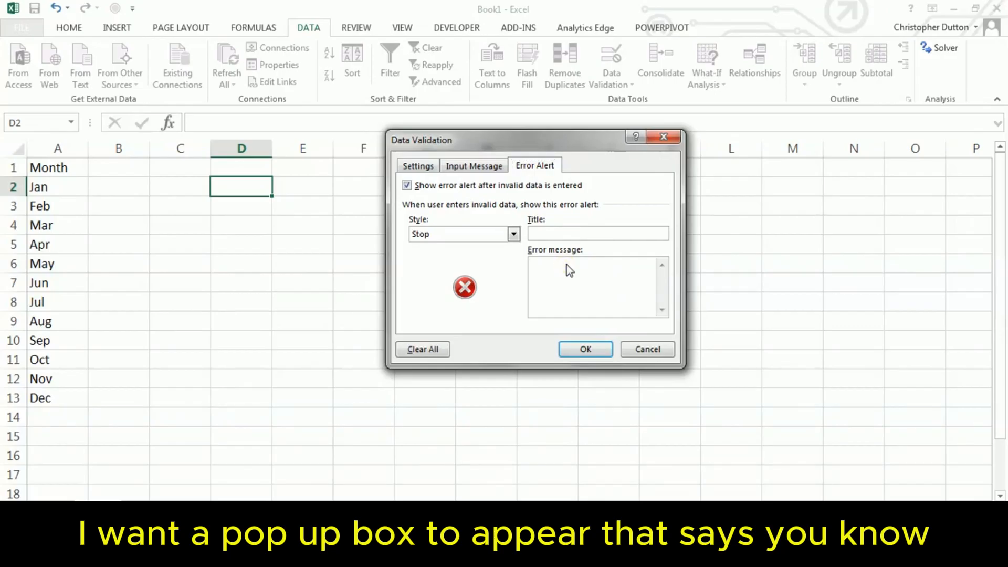
text(Cut i)
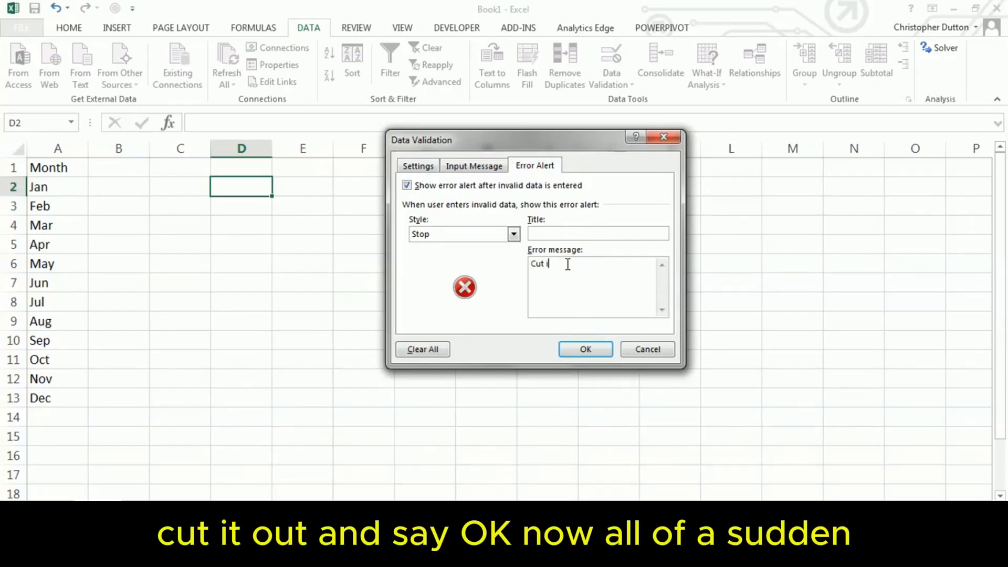
text(t out!)
click(597, 355)
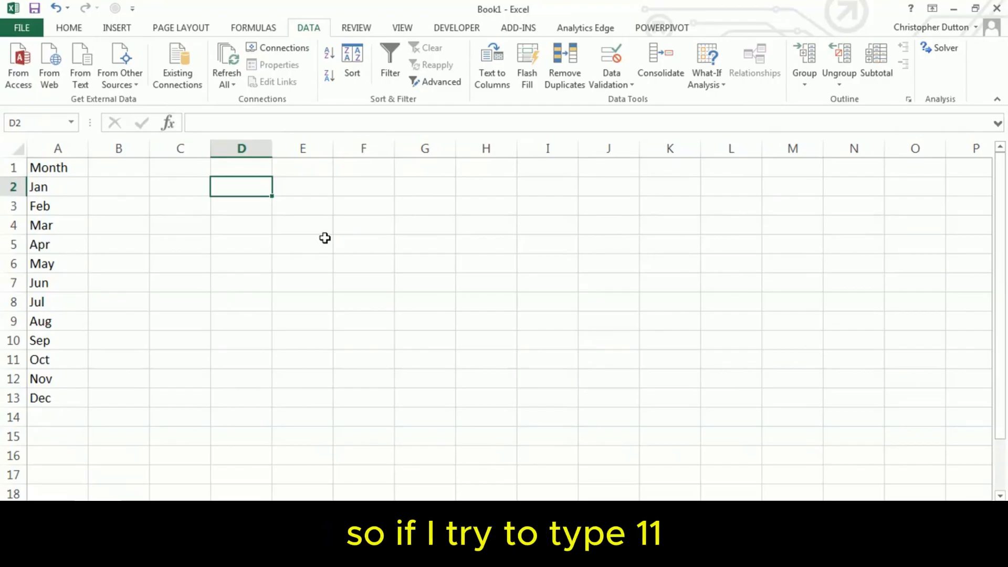
Step: Test the validation of cell D2 by trying to enter 11 and 3.5, cancelling each entry
text(11)
key(Return)
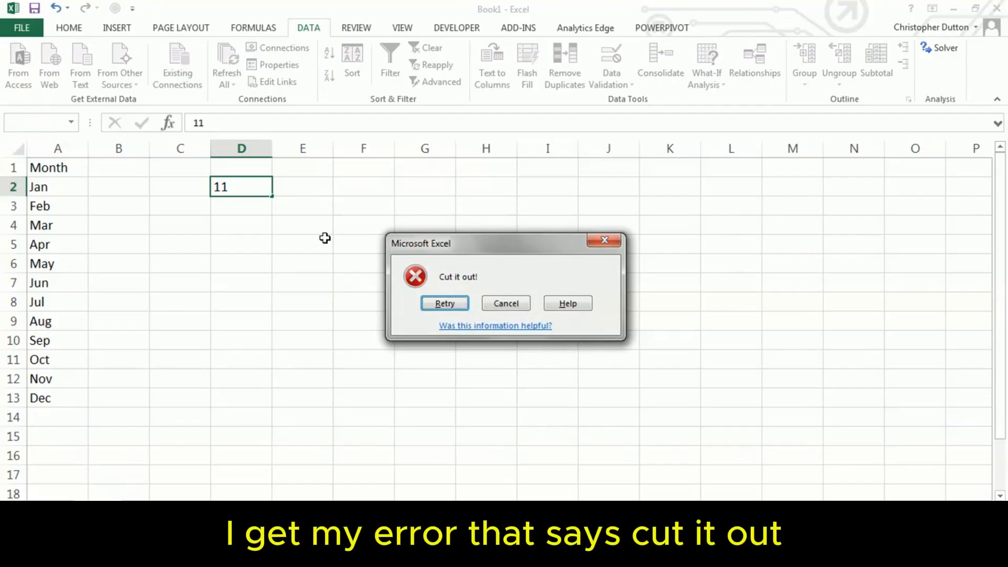
click(504, 305)
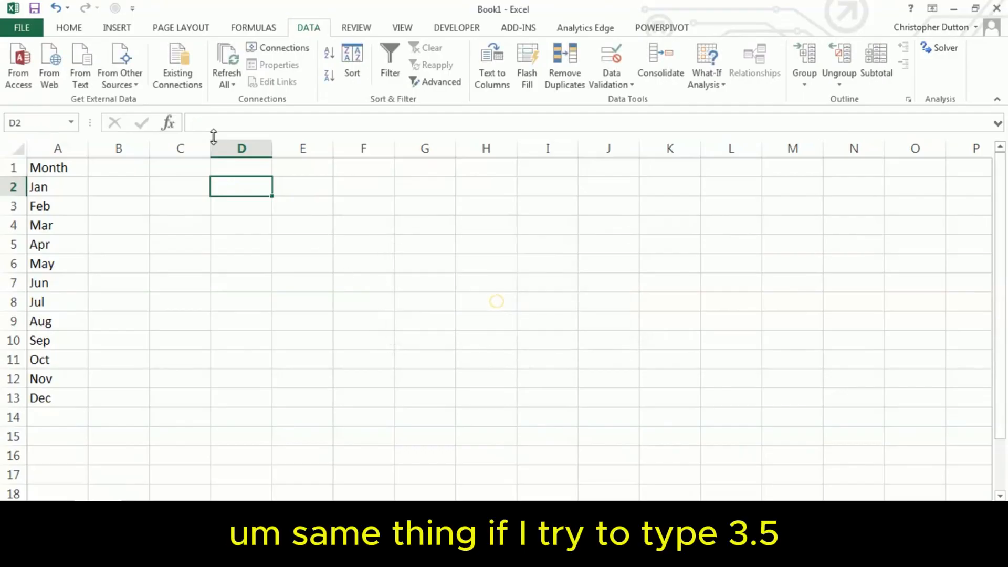
text(3.5)
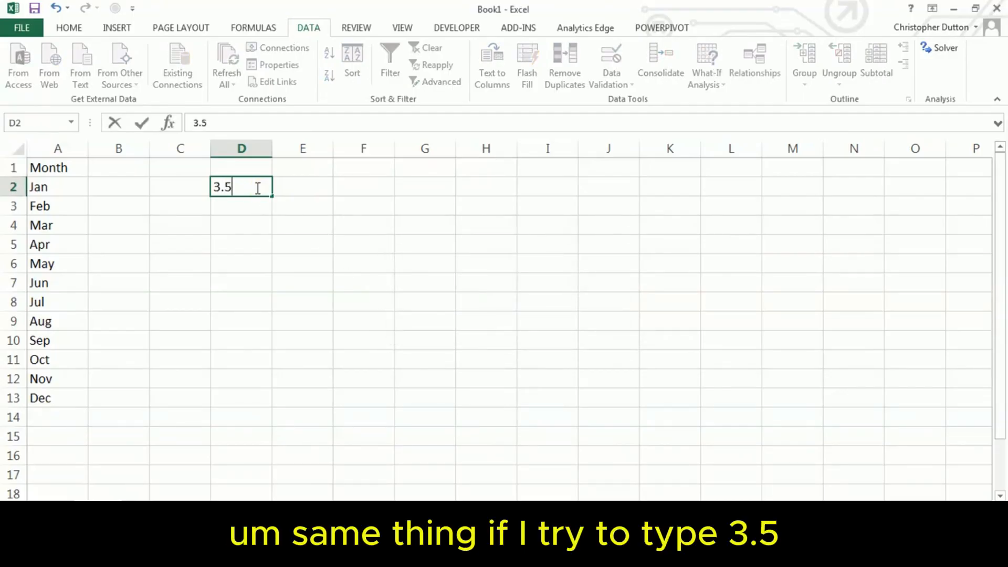
key(Return)
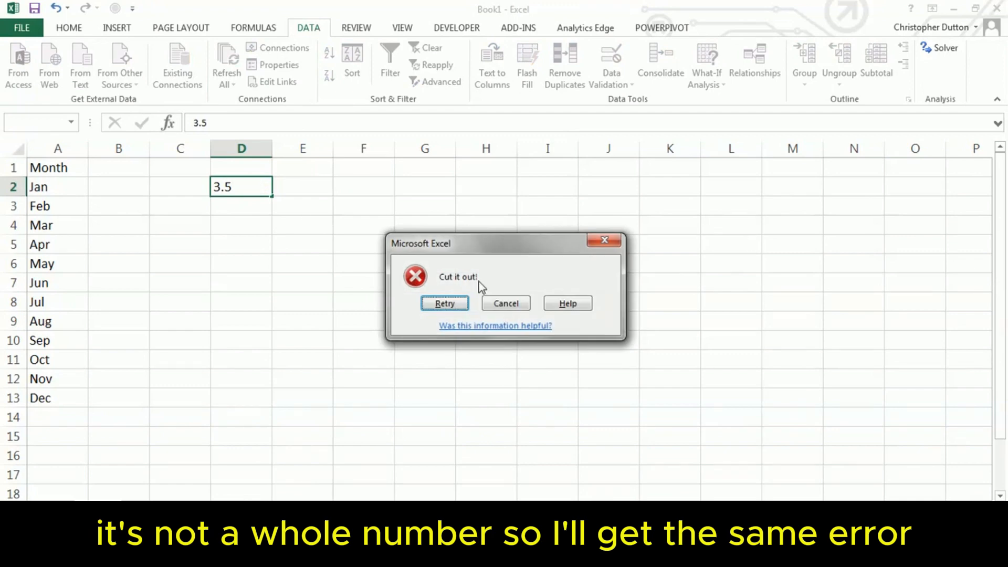
click(506, 304)
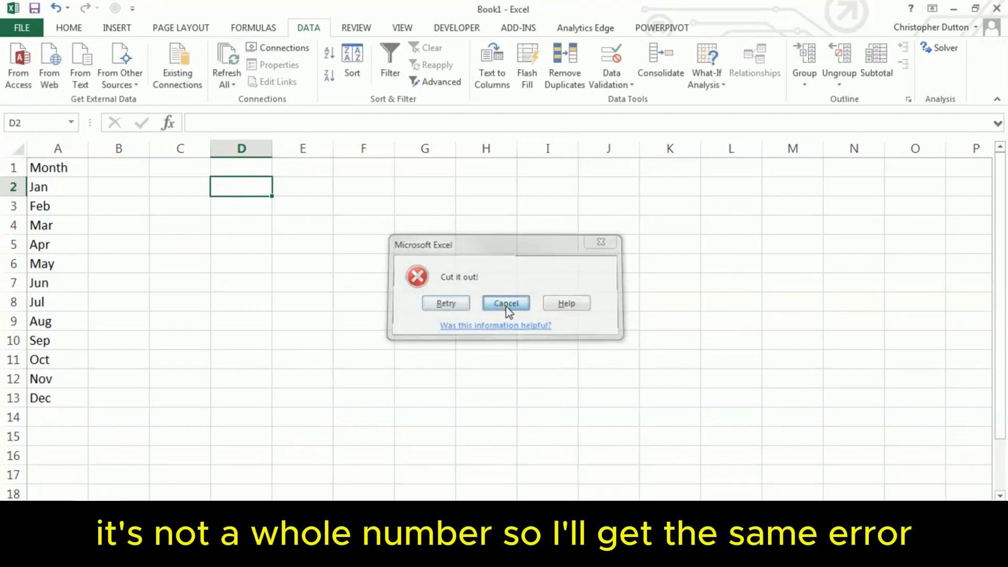
Step: Reset the data validation of cell D2 to allow any value
click(608, 84)
click(631, 101)
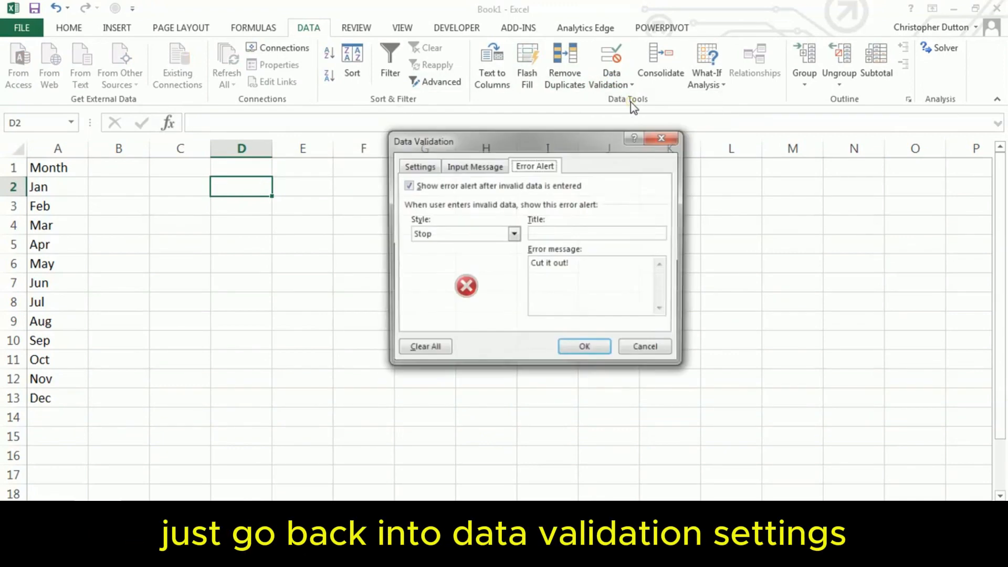
click(422, 168)
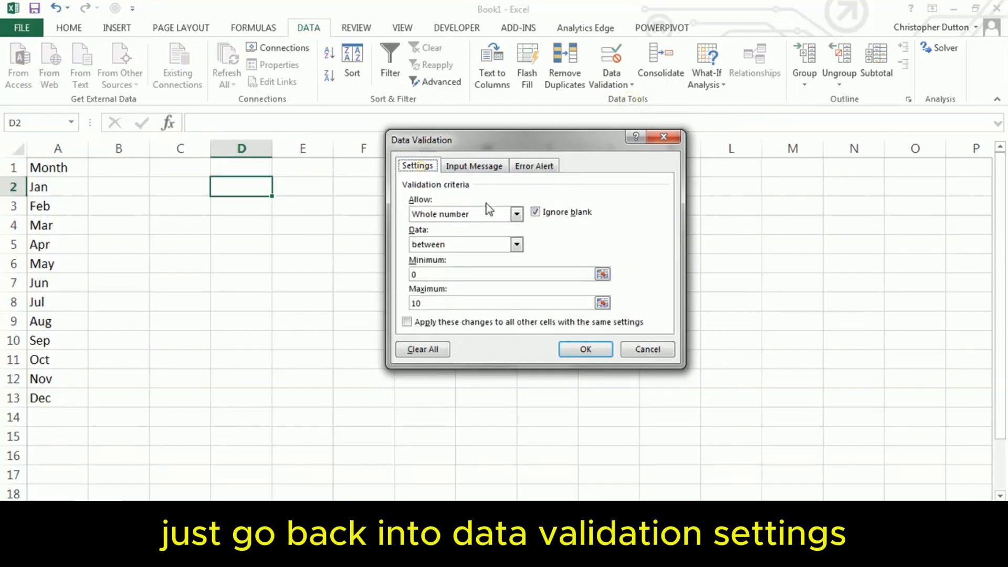
click(517, 213)
click(502, 226)
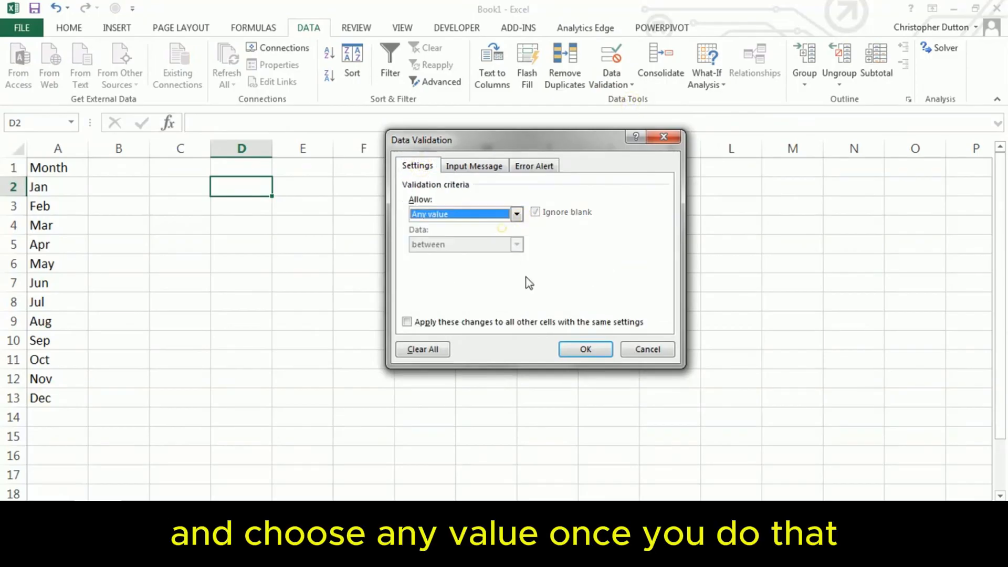
click(583, 349)
Step: Enter 786343 in cell D2 to test the unrestricted cell, and clear the entry again
text(786343)
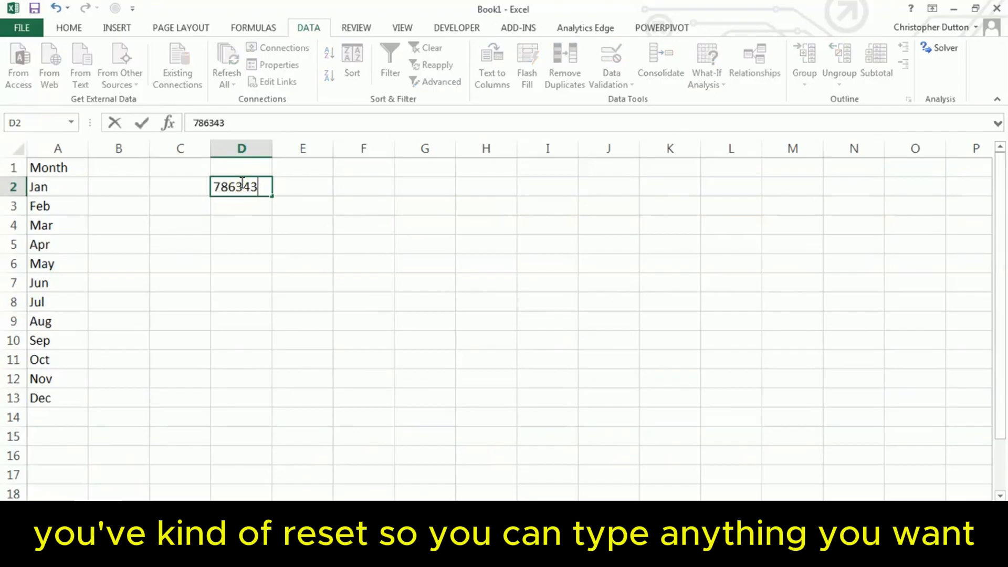
key(Return)
click(241, 183)
key(Delete)
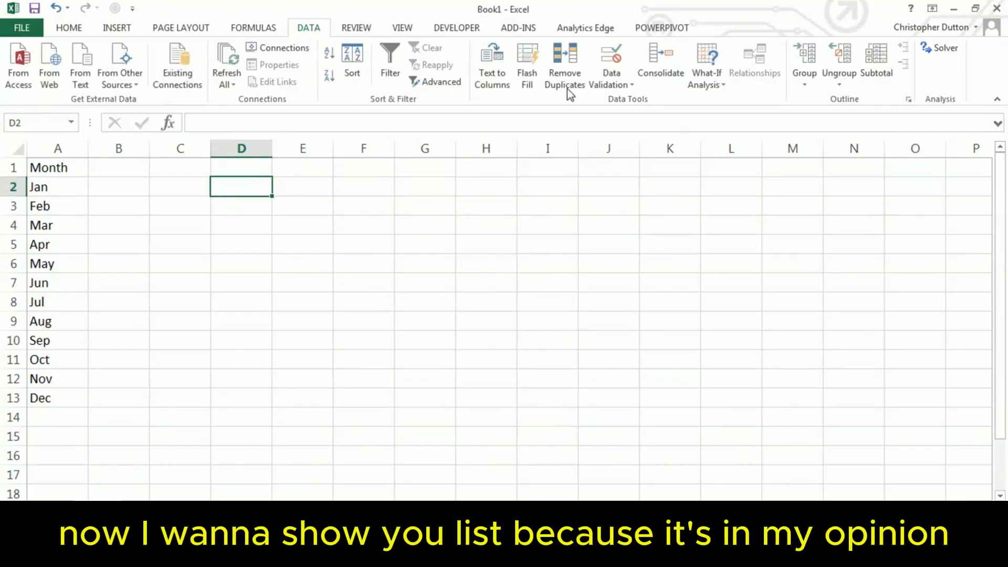
Step: Restrict cell D2 to list validation with the months in =$A$2:$A$13 as the source, and apply the settings
click(610, 84)
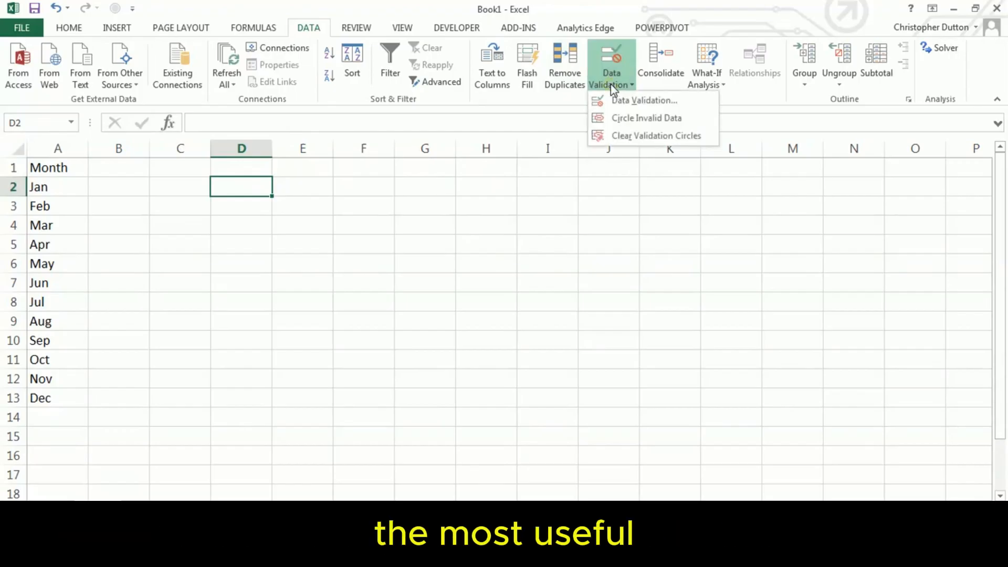
click(622, 100)
click(516, 214)
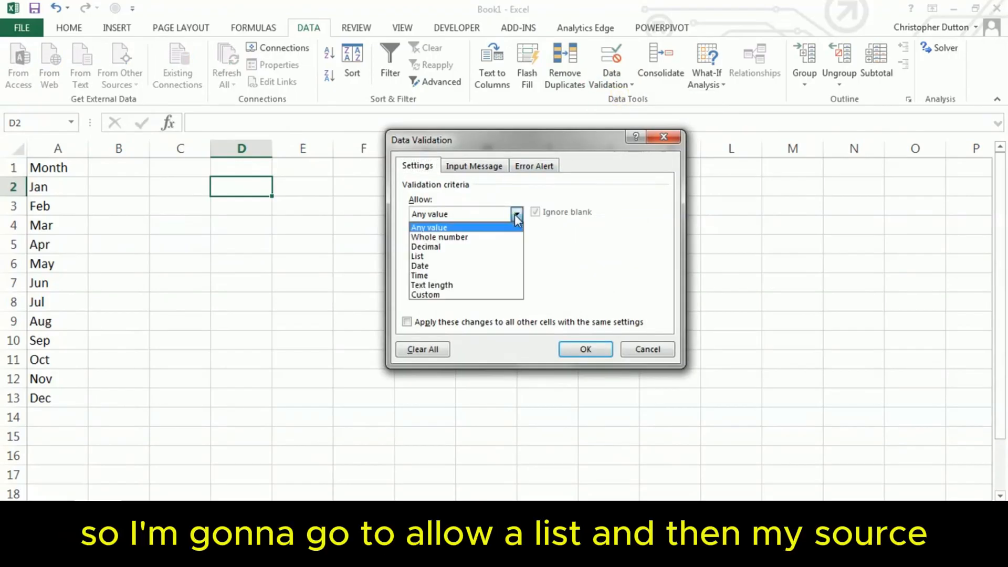
click(458, 257)
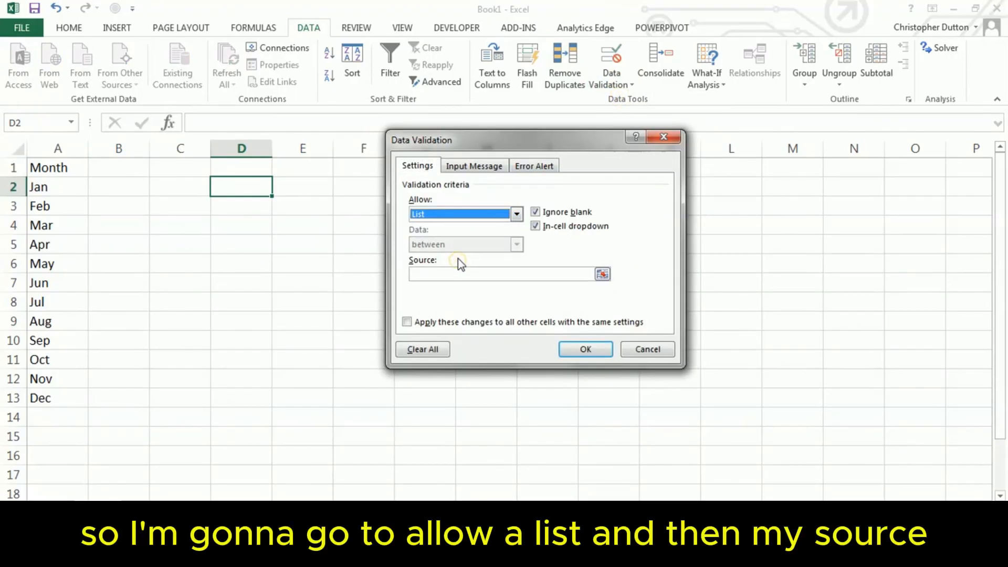
click(603, 274)
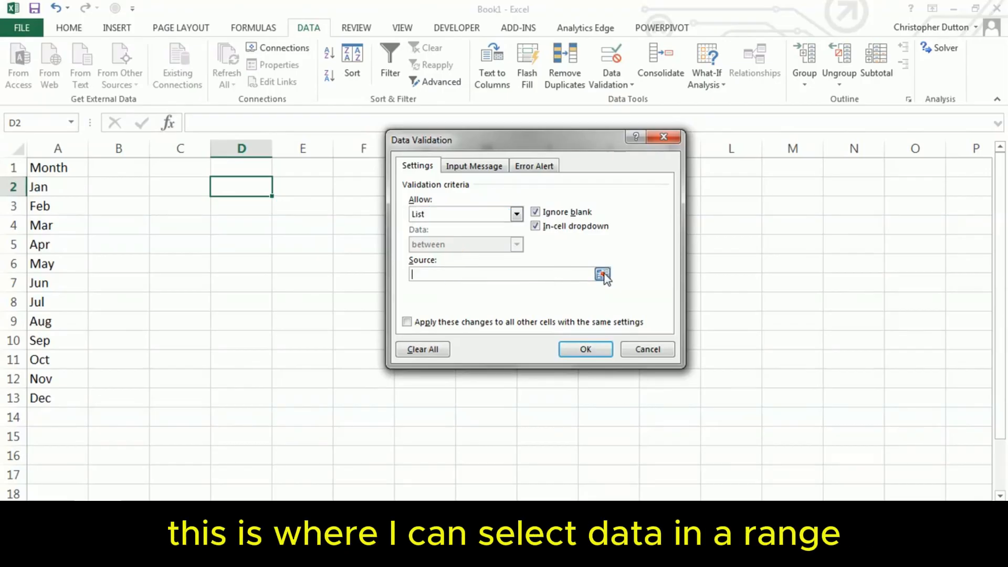
drag(57, 188, 57, 396)
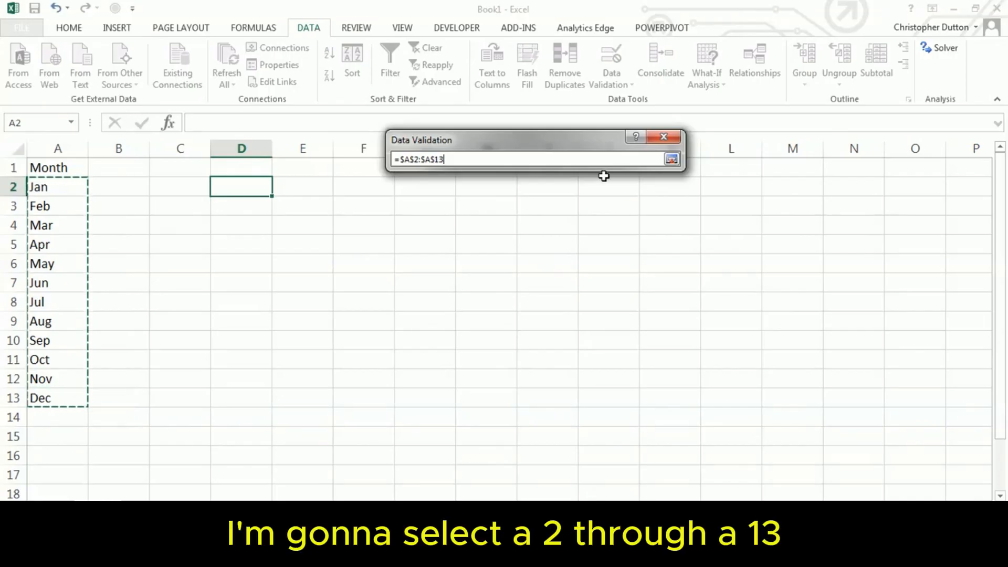
click(671, 159)
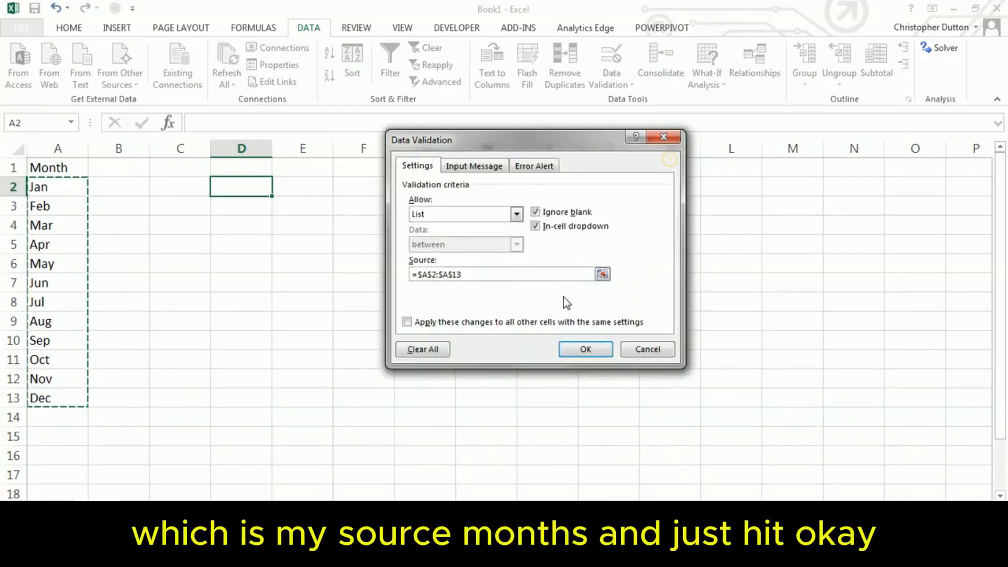
click(567, 348)
Step: Test the month dropdown in cell D2 by choosing different months, including Jun, and end with Jan selected
click(278, 189)
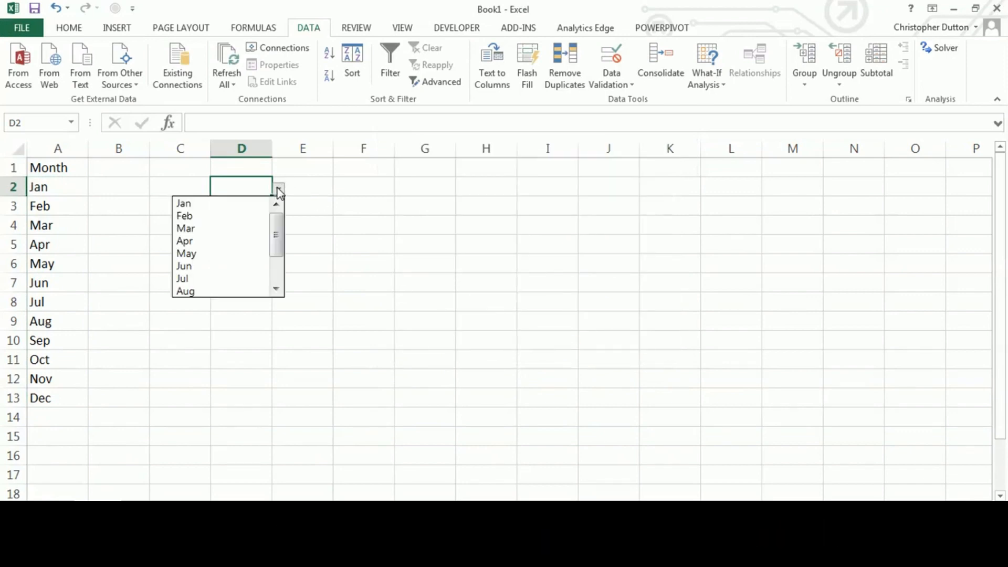
drag(274, 223, 270, 200)
click(249, 201)
click(278, 189)
click(207, 266)
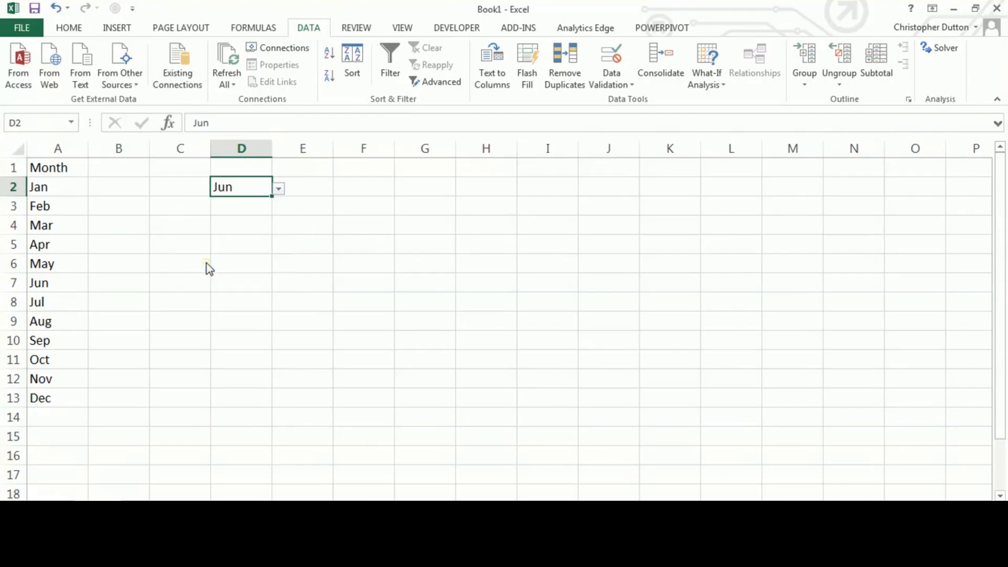
click(278, 189)
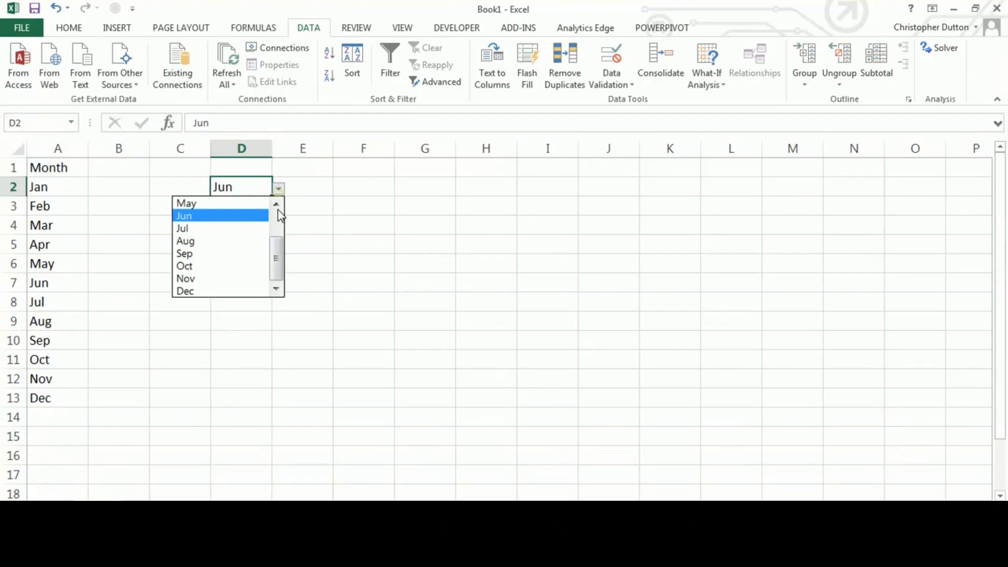
drag(277, 250, 275, 223)
click(249, 207)
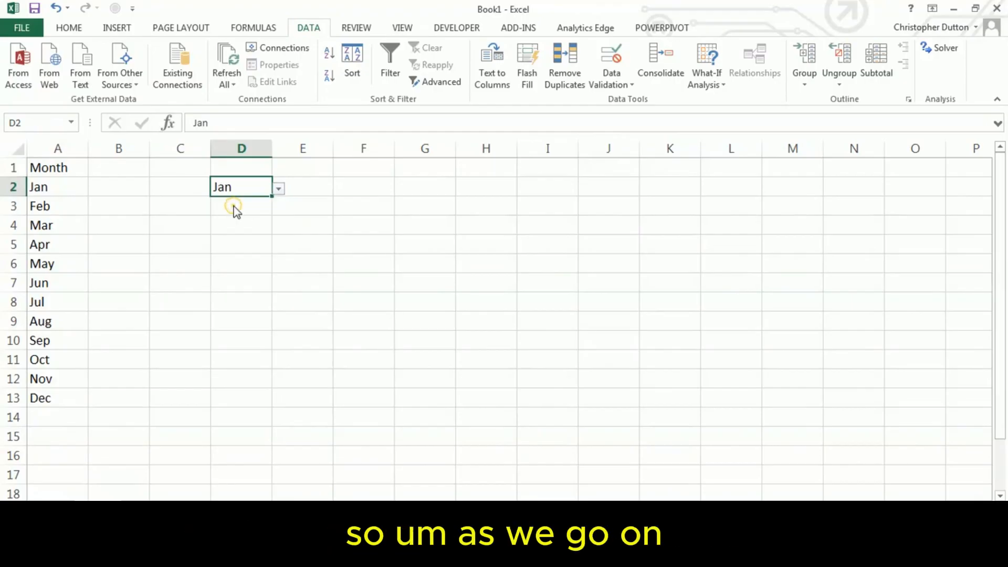